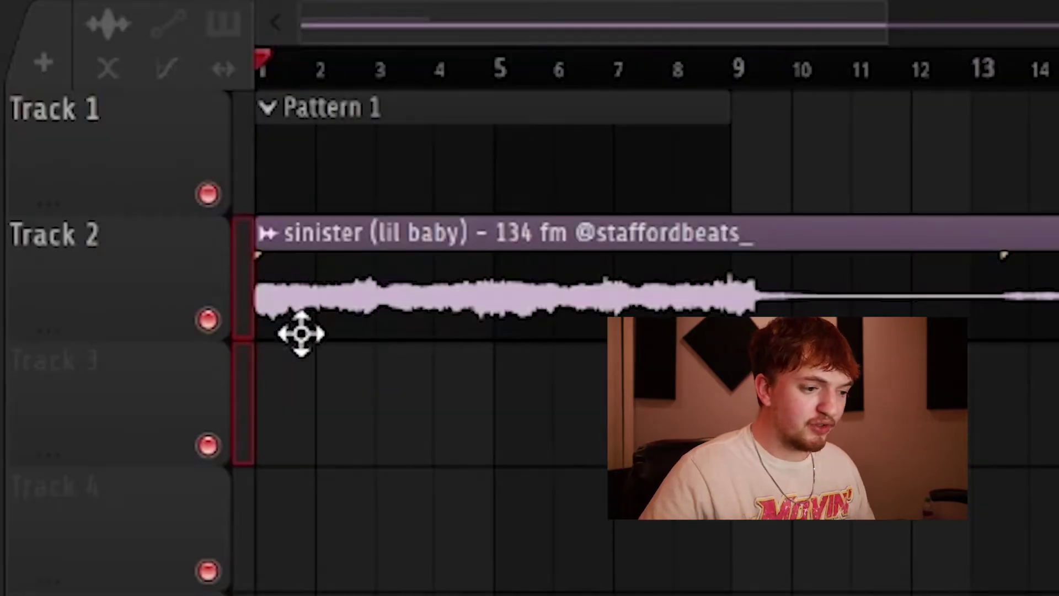
pyautogui.moveTo(287, 236); pyautogui.dragTo(462, 267)
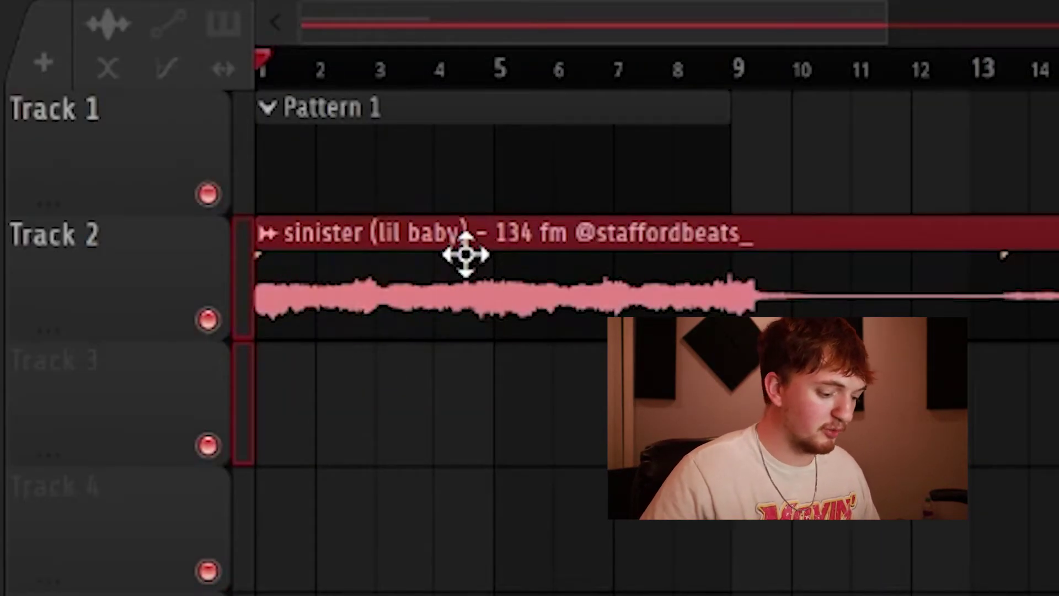
pyautogui.moveTo(508, 262); pyautogui.dragTo(587, 267)
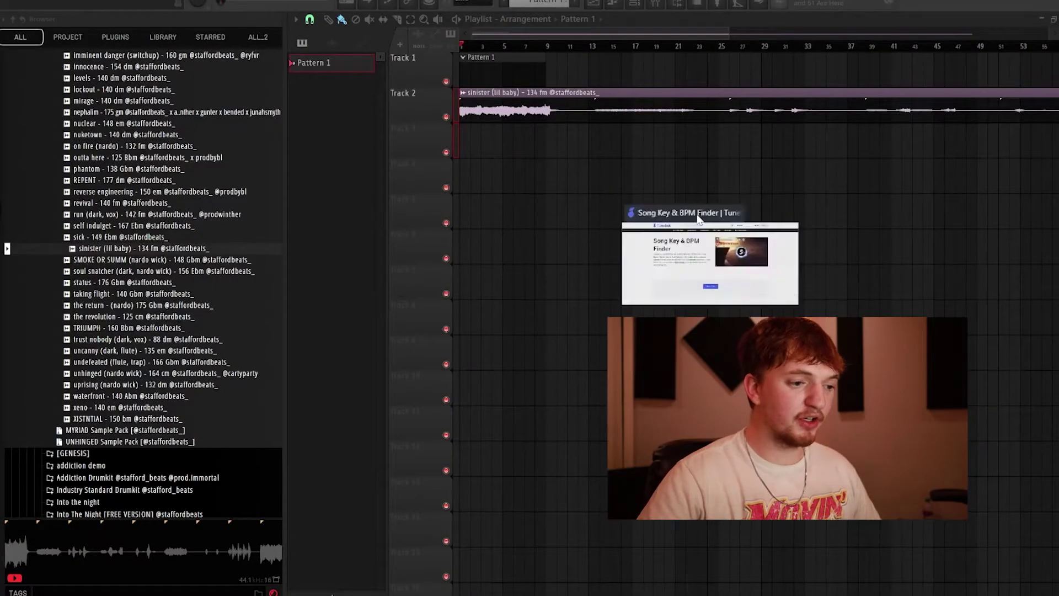
# Step: Switch to the Tunebat Key & BPM Finder in the browser and read the analysed key and BPM of the sinister sample
pyautogui.click(698, 219)
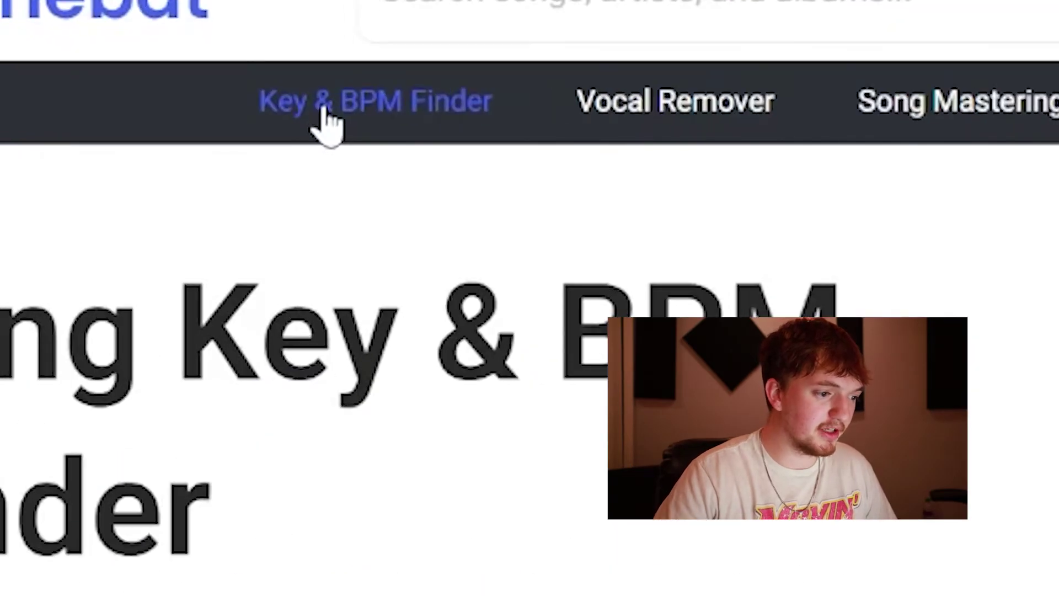
pyautogui.click(328, 124)
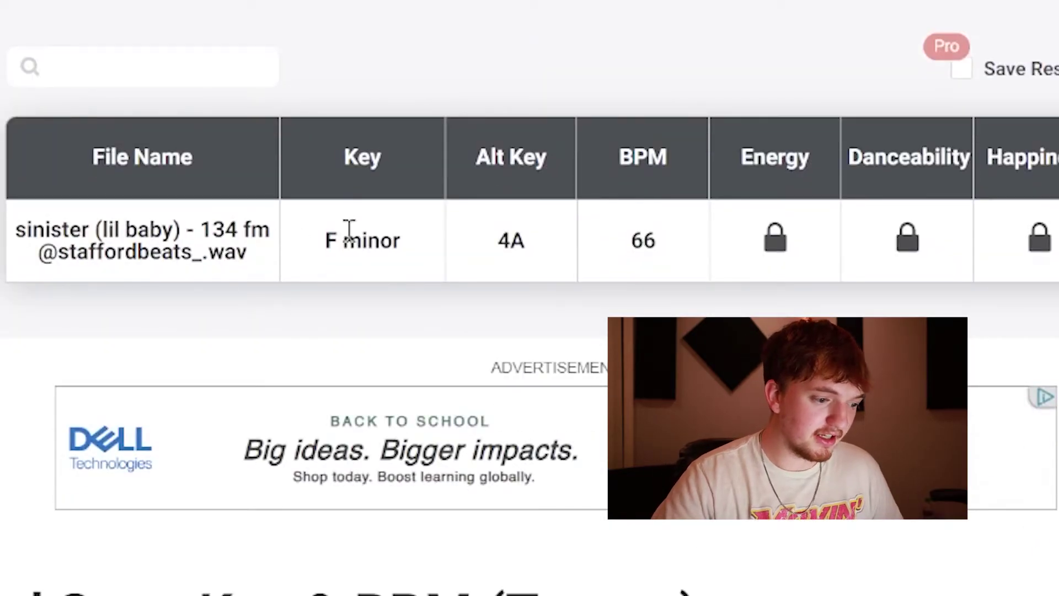
pyautogui.moveTo(325, 241); pyautogui.dragTo(408, 246)
pyautogui.moveTo(580, 251); pyautogui.dragTo(734, 253)
pyautogui.click(648, 269)
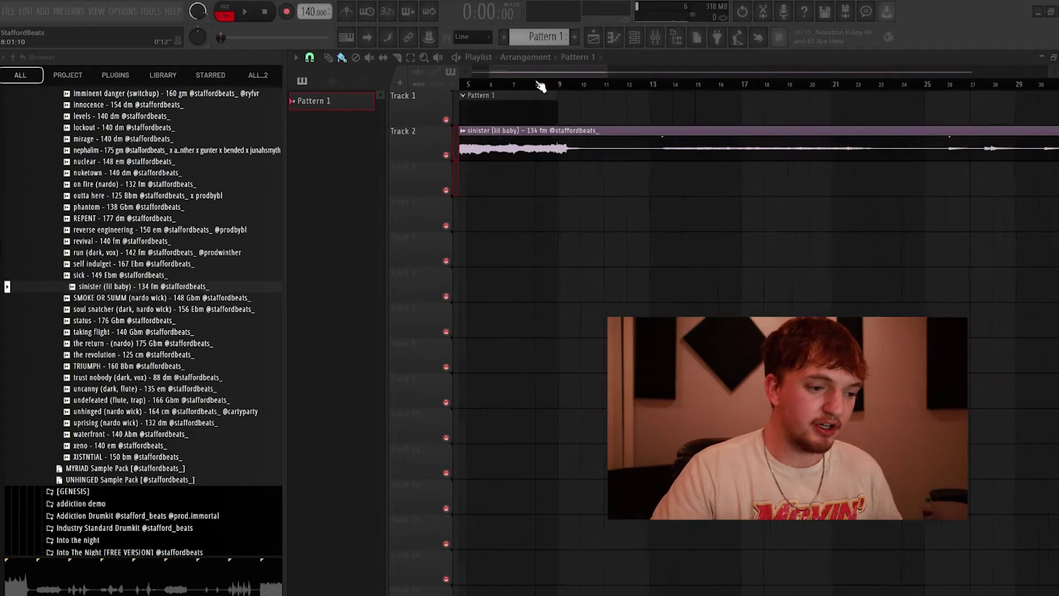
# Step: Set the project tempo to 134 BPM and restretch all channels to it
pyautogui.scroll(4, 539, 86)
pyautogui.moveTo(553, 195); pyautogui.dragTo(870, 239)
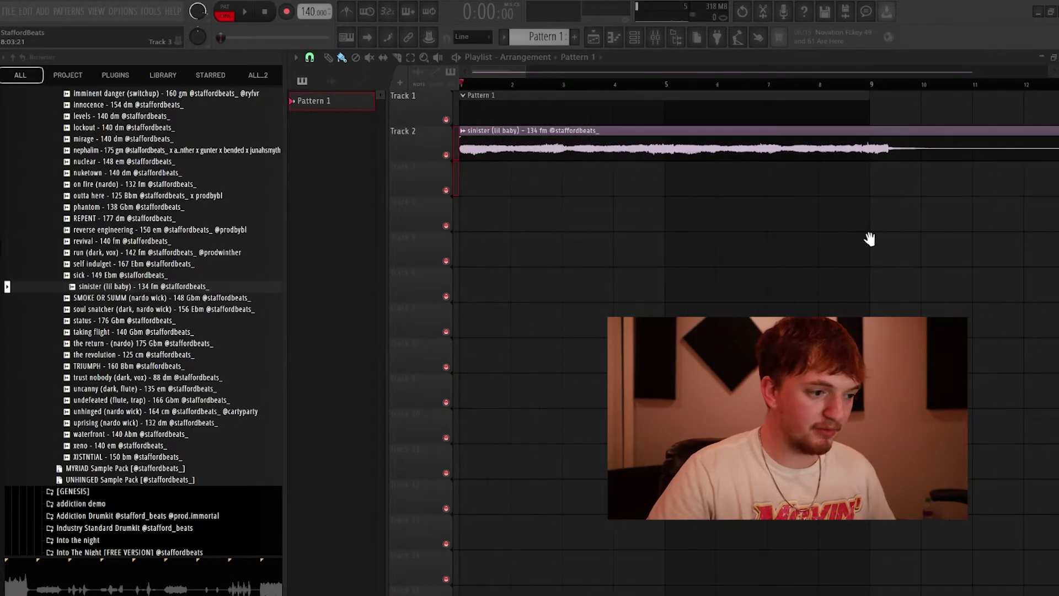
pyautogui.moveTo(307, 11); pyautogui.dragTo(307, 21)
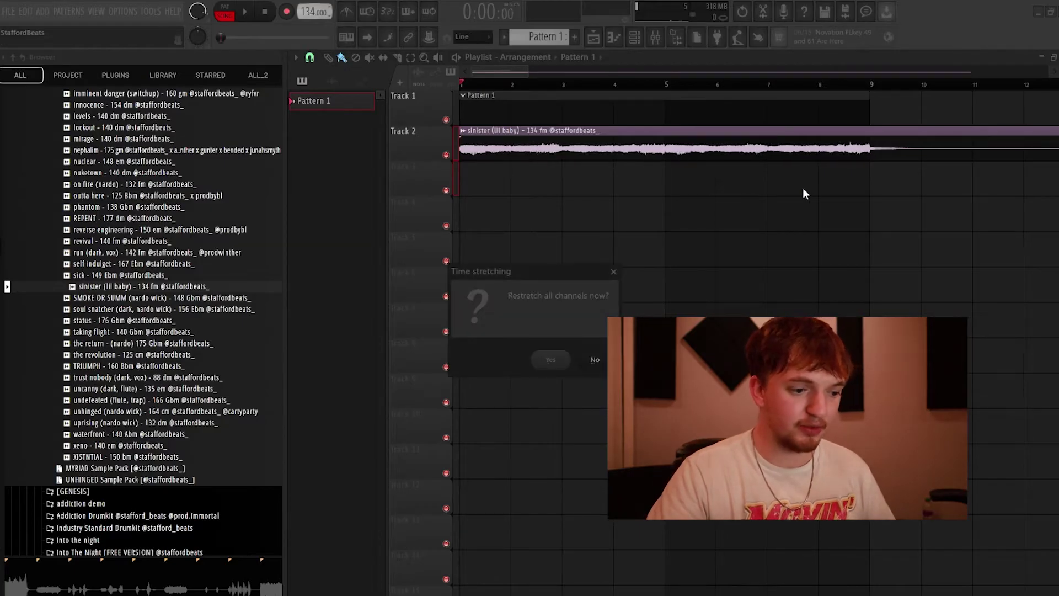
pyautogui.click(565, 359)
# Step: Place the playhead at bar 13, where the second section of the Track 2 sample begins
pyautogui.moveTo(870, 240); pyautogui.dragTo(631, 198)
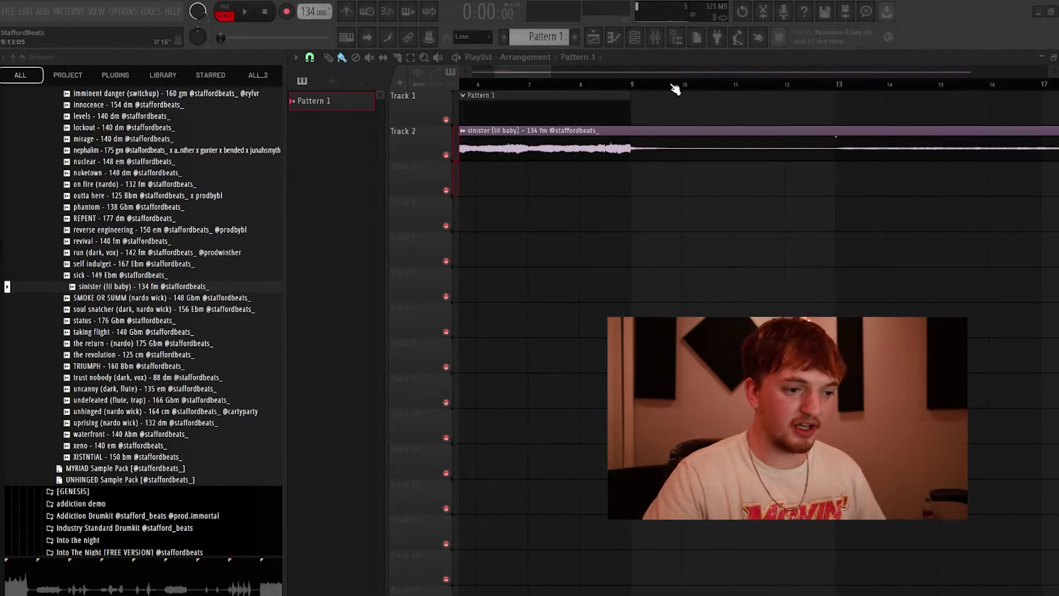
pyautogui.scroll(-2, 674, 88)
pyautogui.scroll(-5, 677, 91)
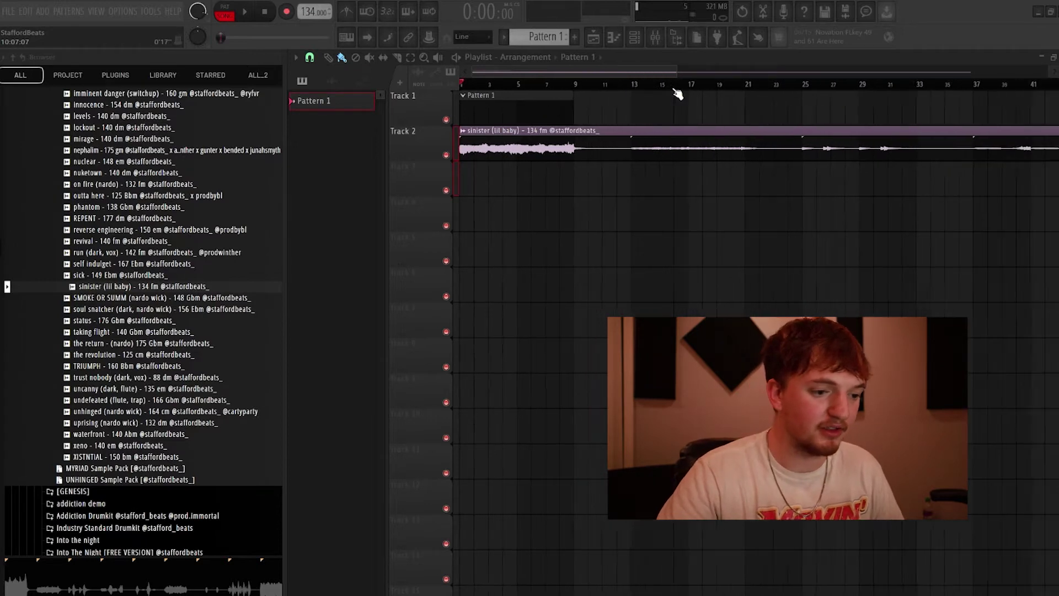
pyautogui.scroll(5, 640, 86)
pyautogui.click(639, 85)
pyautogui.scroll(-2, 640, 86)
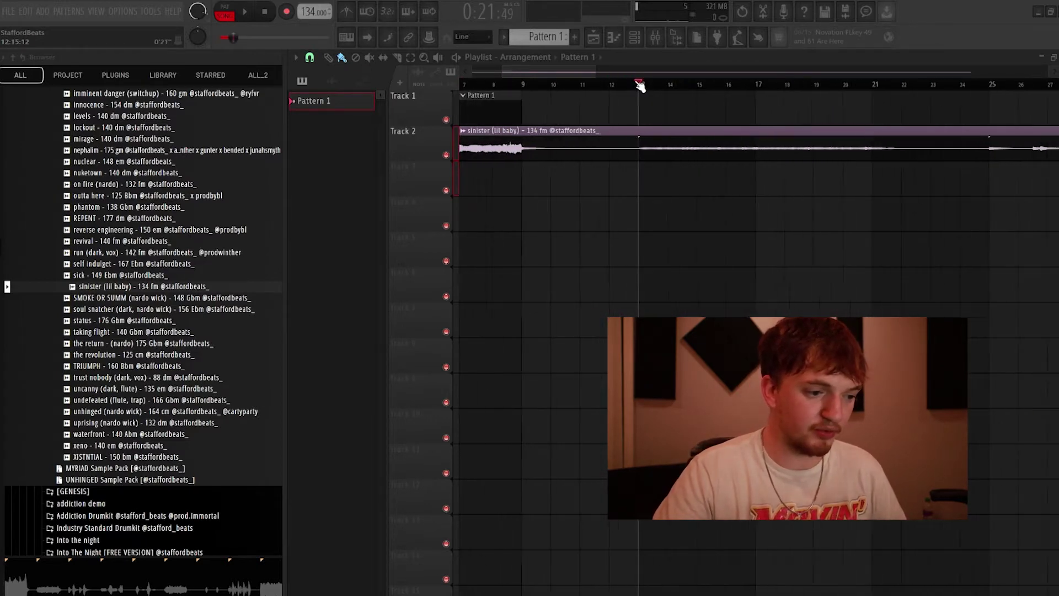
# Step: Inspect the silent gaps between the sample's sections by marking them on the timeline, such as bars 9–13, 21–25 and 33–37
pyautogui.moveTo(519, 86); pyautogui.dragTo(643, 110)
pyautogui.moveTo(730, 141); pyautogui.dragTo(497, 209)
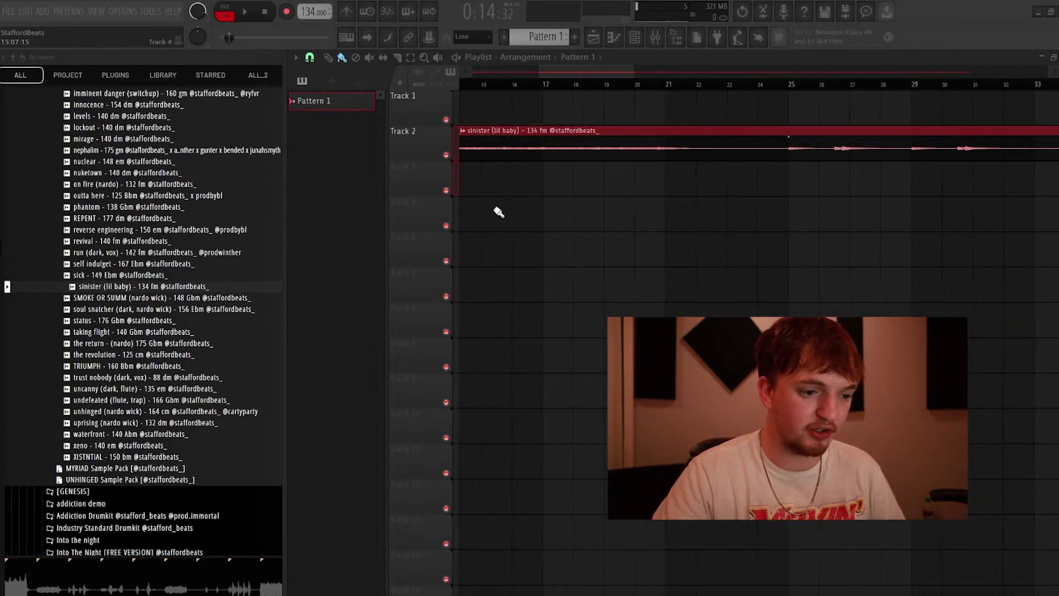
pyautogui.moveTo(651, 86); pyautogui.dragTo(511, 193)
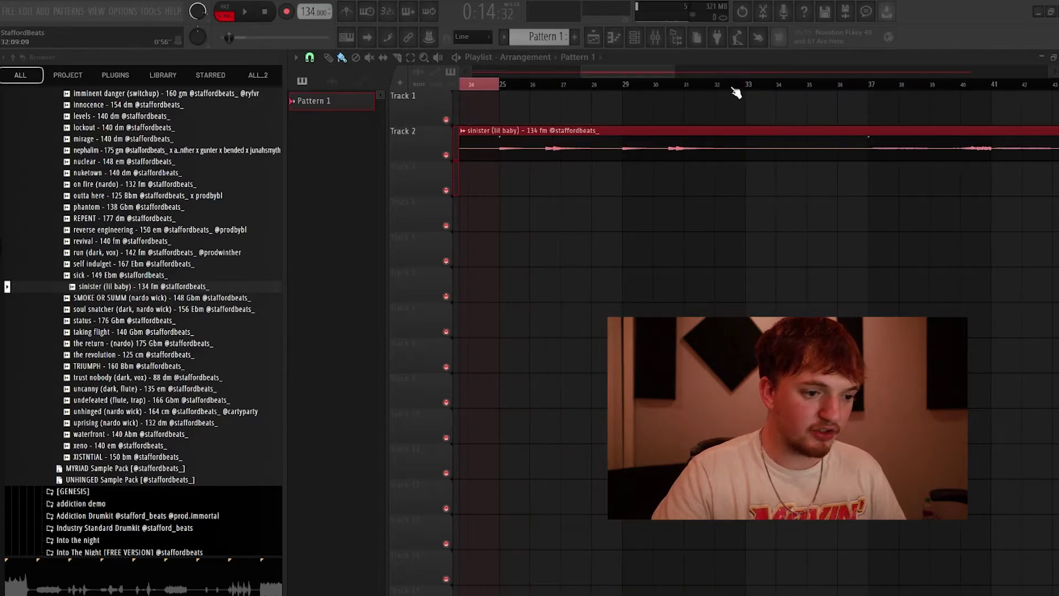
pyautogui.moveTo(748, 87); pyautogui.dragTo(866, 101)
pyautogui.moveTo(775, 132); pyautogui.dragTo(463, 204)
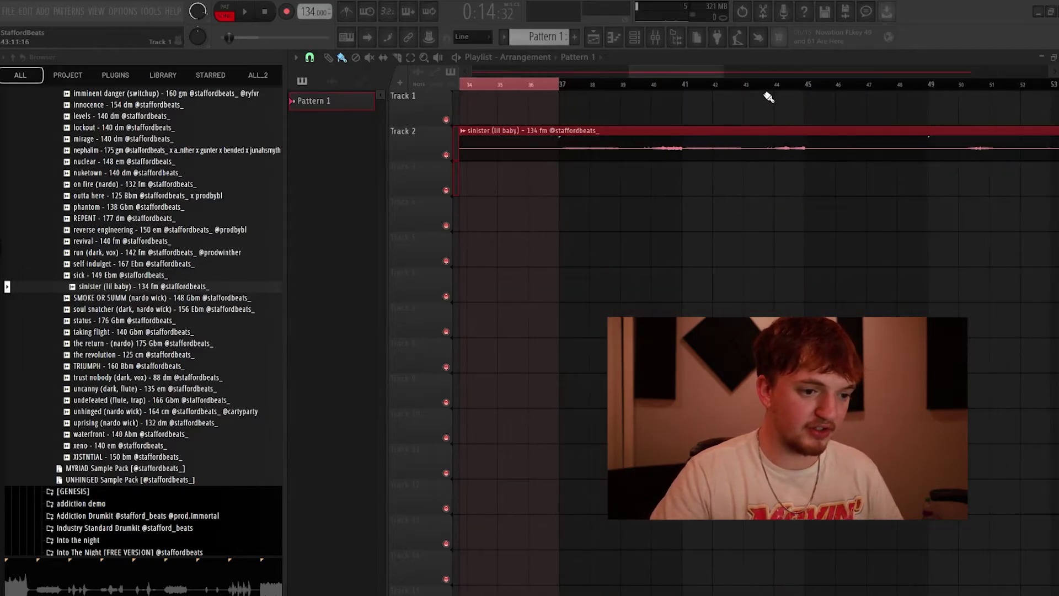
pyautogui.moveTo(797, 87); pyautogui.dragTo(816, 89)
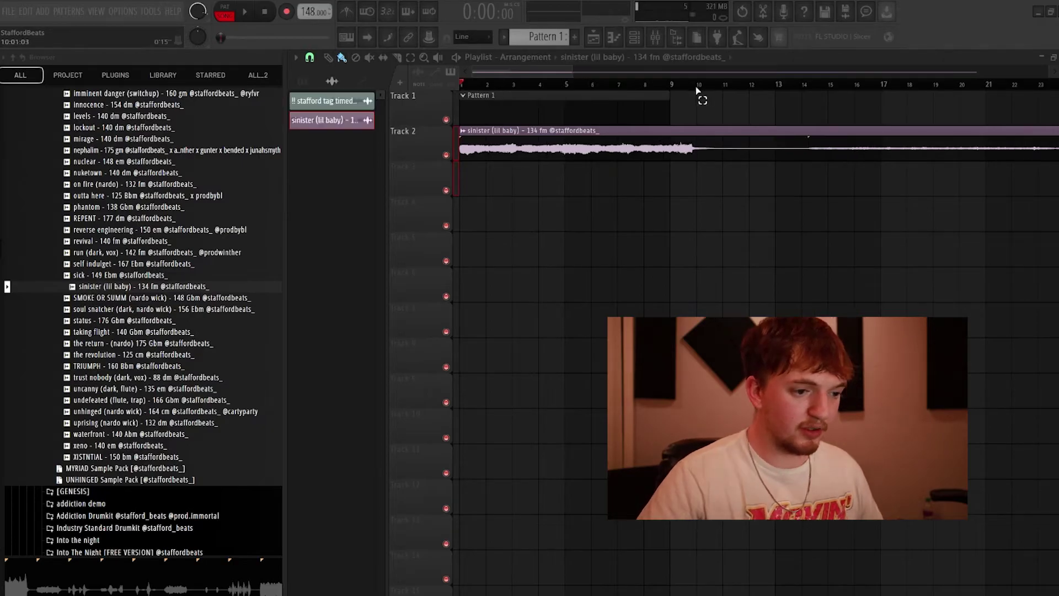
# Step: Select the timeline from bar 1 to about bar 10, bring up the tempo tapper and start playback
pyautogui.moveTo(697, 95); pyautogui.dragTo(461, 88)
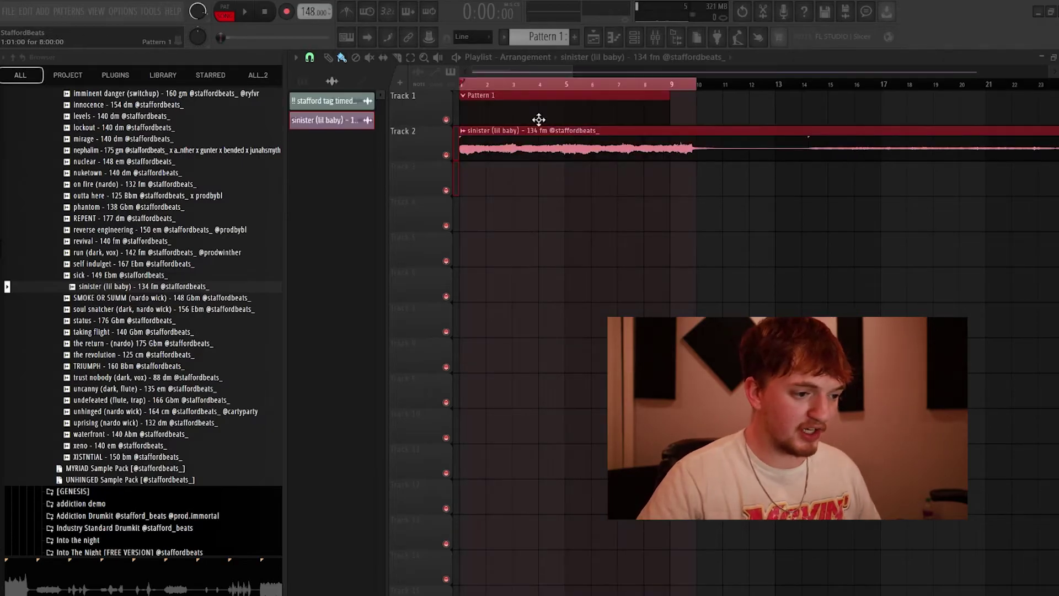
pyautogui.rightClick(307, 11)
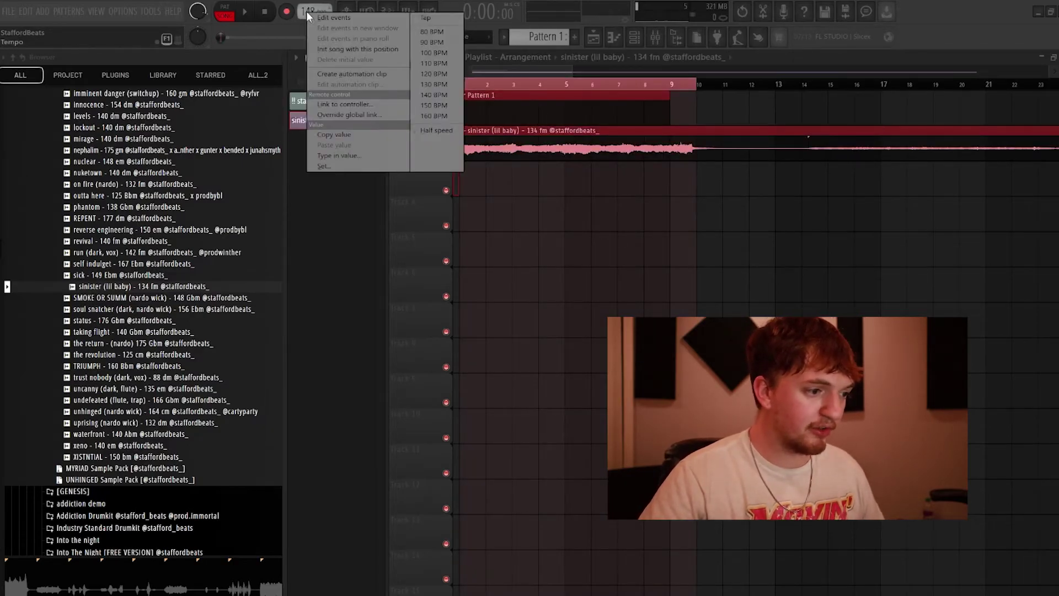
pyautogui.click(436, 18)
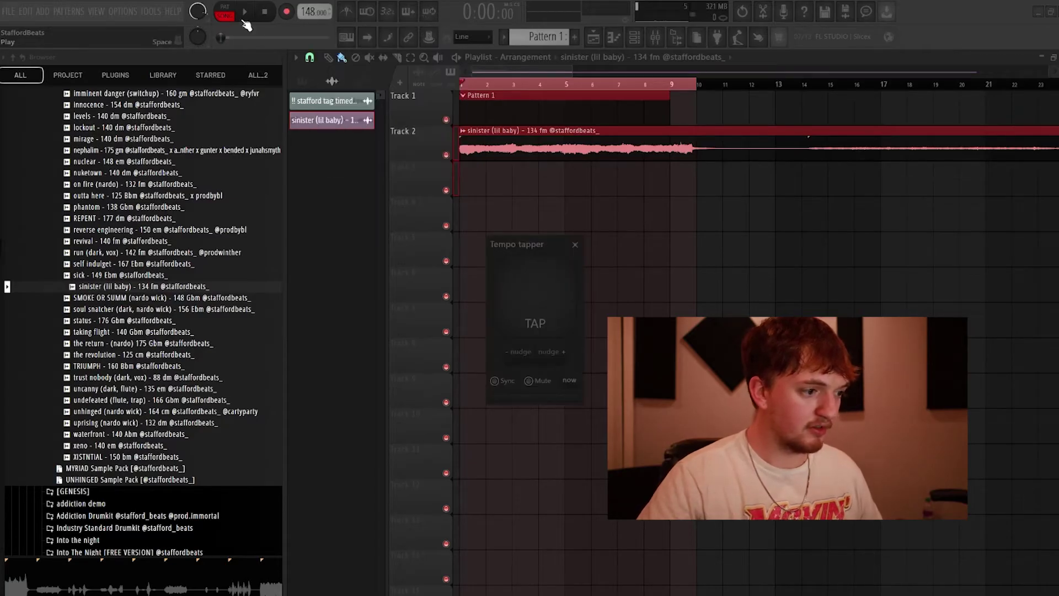
pyautogui.press('space')
# Step: Tap along with the playing sample to set the tempo to 134 BPM, then stop playback and clear the selection
pyautogui.click(544, 303)
pyautogui.click(545, 302)
pyautogui.click(547, 300)
pyautogui.click(546, 301)
pyautogui.click(546, 301)
pyautogui.click(546, 301)
pyautogui.click(546, 300)
pyautogui.click(546, 301)
pyautogui.click(546, 301)
pyautogui.click(546, 301)
pyautogui.click(546, 301)
pyautogui.click(546, 300)
pyautogui.click(575, 244)
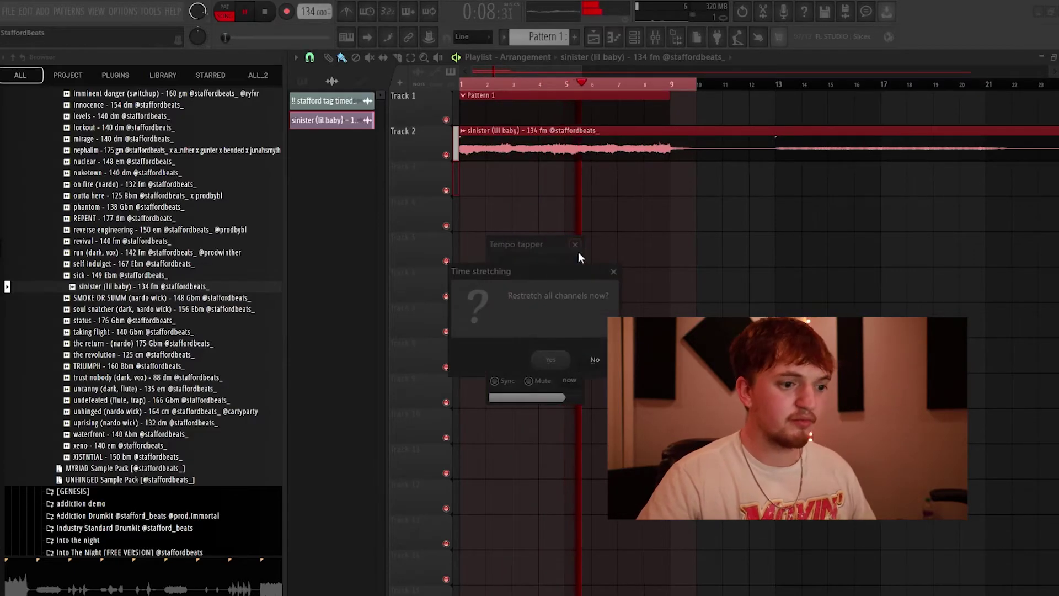
pyautogui.press('space')
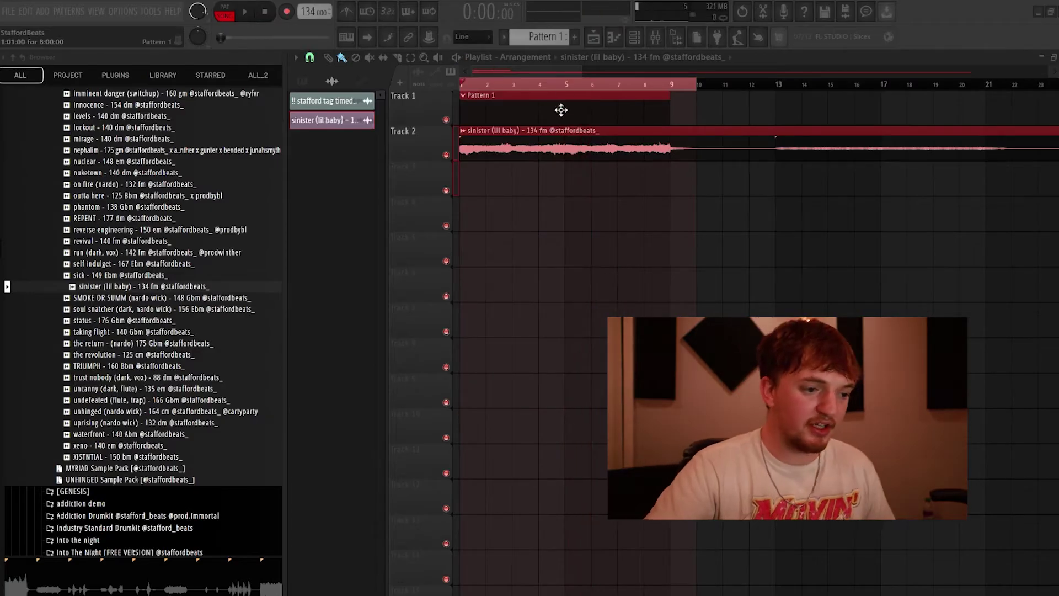
pyautogui.click(649, 190)
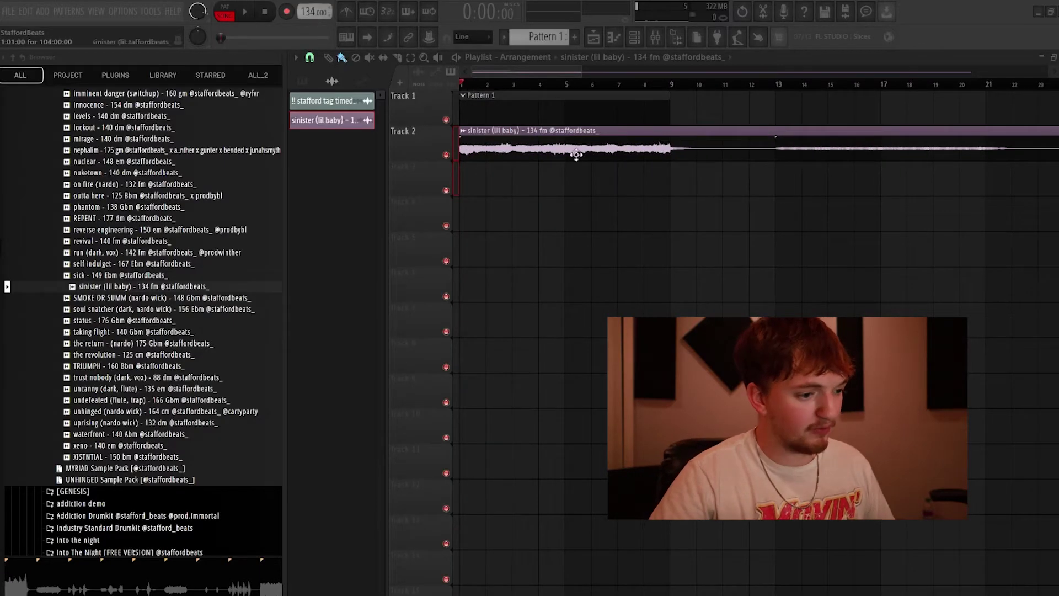
# Step: Slice the Track 2 sample clip at its section markers on bars 13, 25, 37, 49, 61 and 73
pyautogui.scroll(-5, 578, 92)
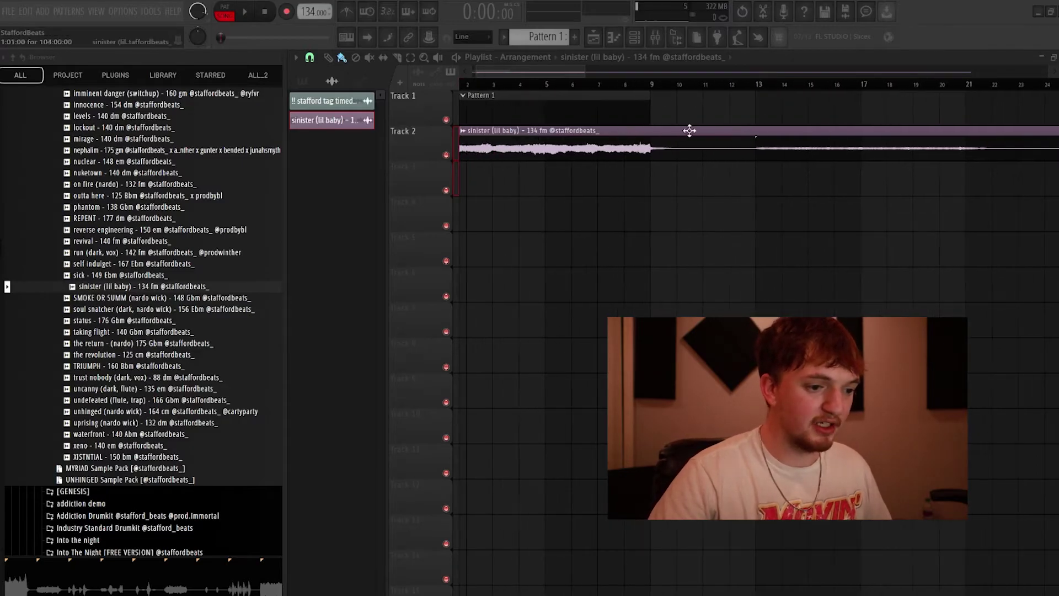
pyautogui.scroll(-3, 539, 279)
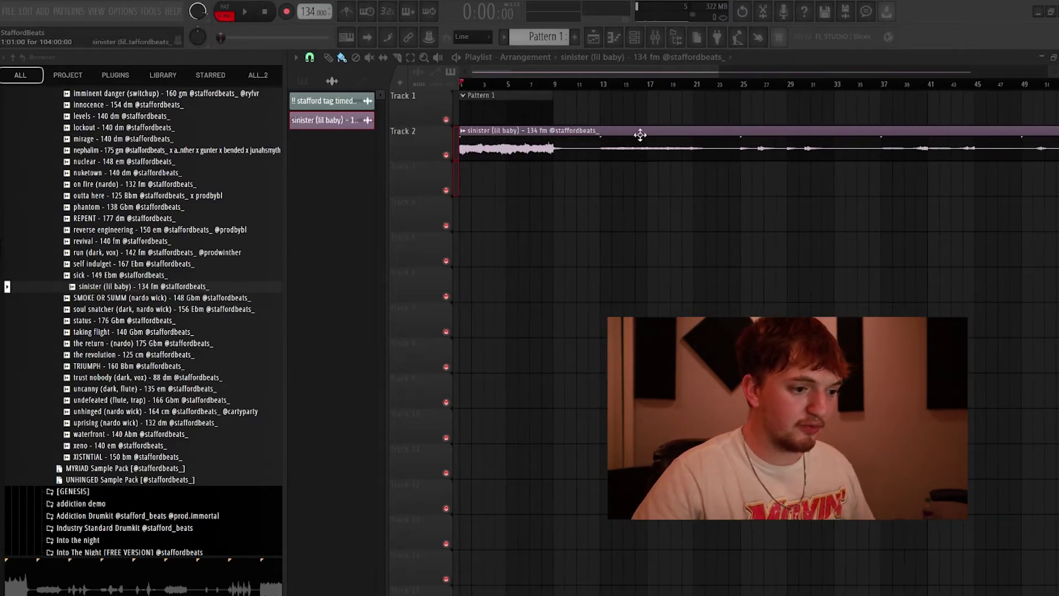
pyautogui.click(549, 160)
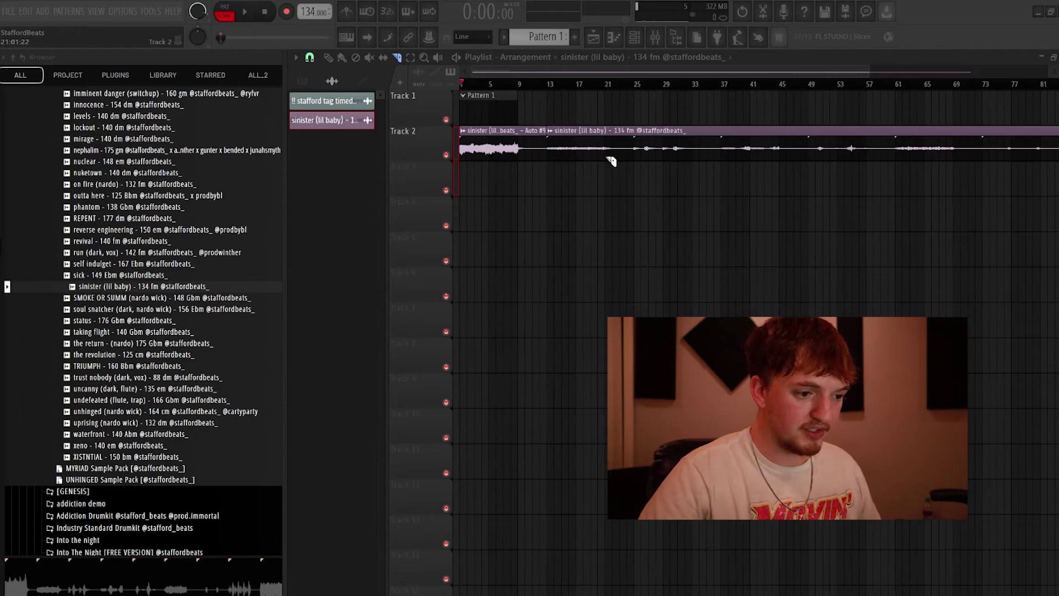
pyautogui.click(635, 159)
pyautogui.click(725, 161)
pyautogui.click(810, 156)
pyautogui.click(901, 158)
pyautogui.hscroll(3, 948, 227)
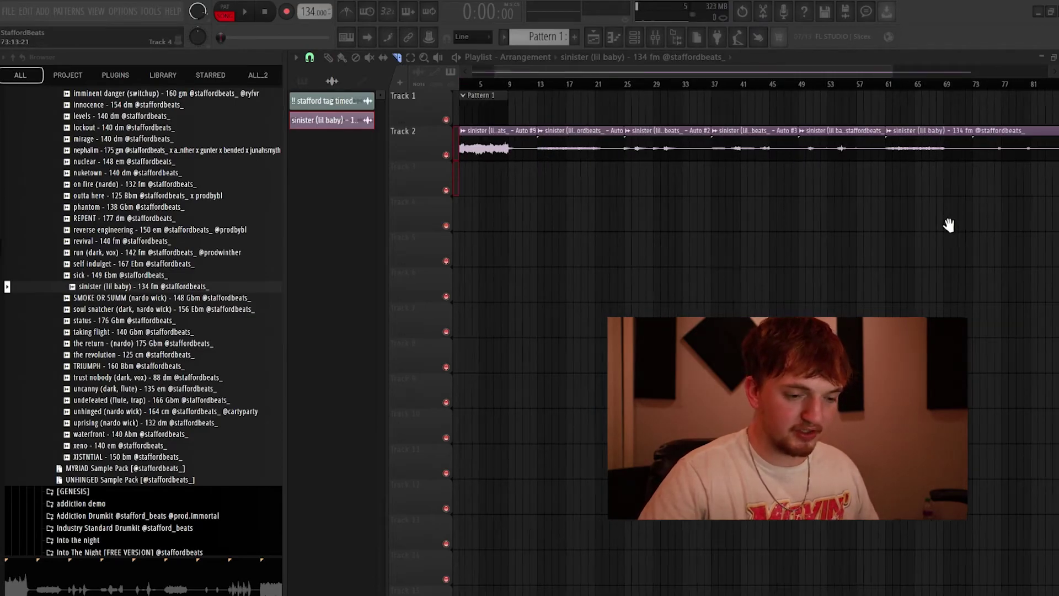
pyautogui.click(889, 161)
pyautogui.hscroll(-3, 800, 213)
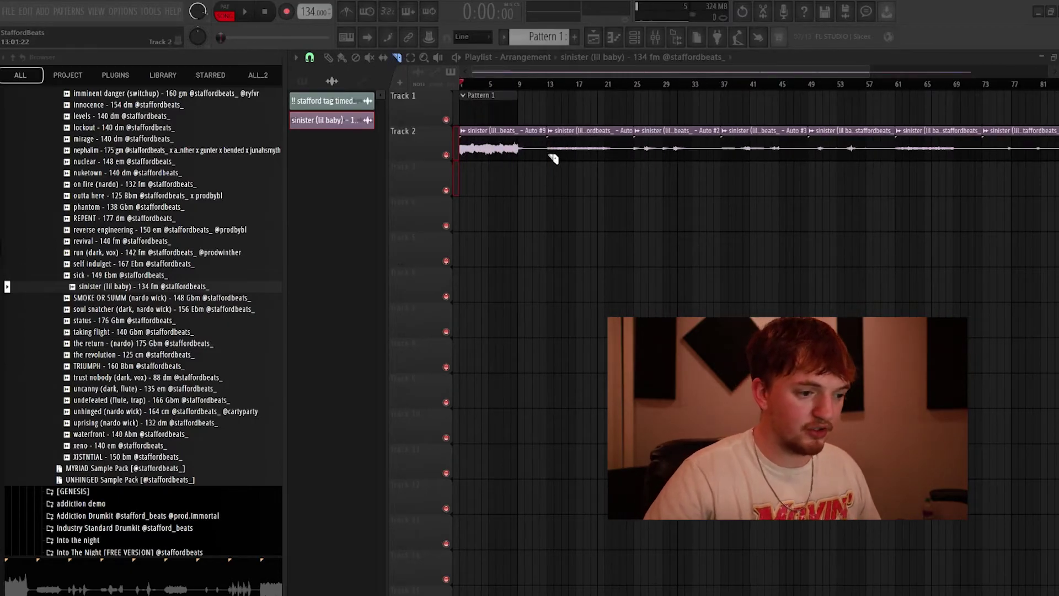
# Step: Stack the sample's section slices at bar 13 on Tracks 2 to 9 and trim them all to end at bar 21
pyautogui.hscroll(6, 844, 208)
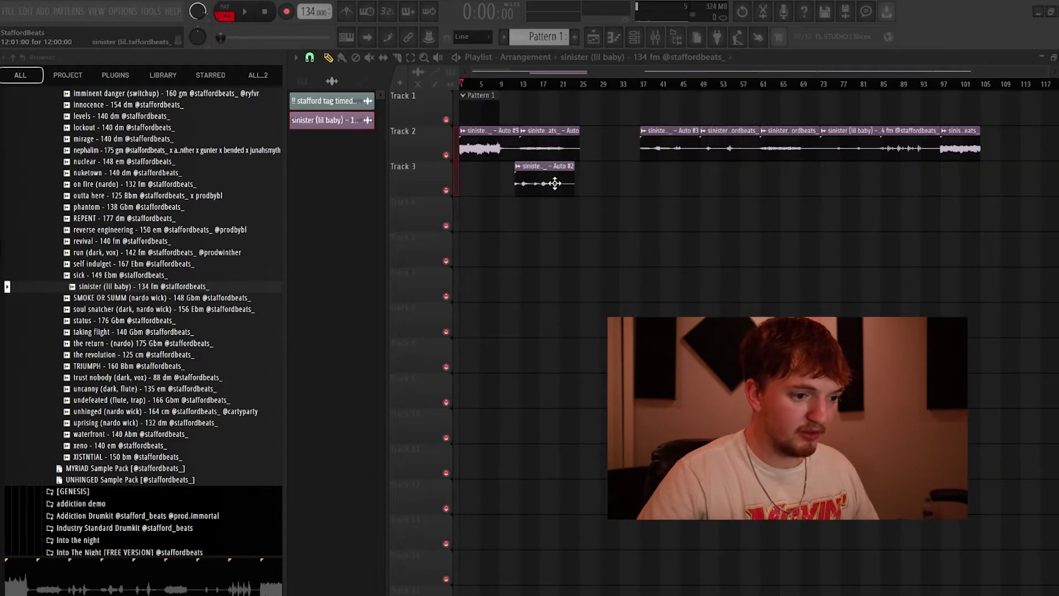
pyautogui.moveTo(657, 139); pyautogui.dragTo(539, 213)
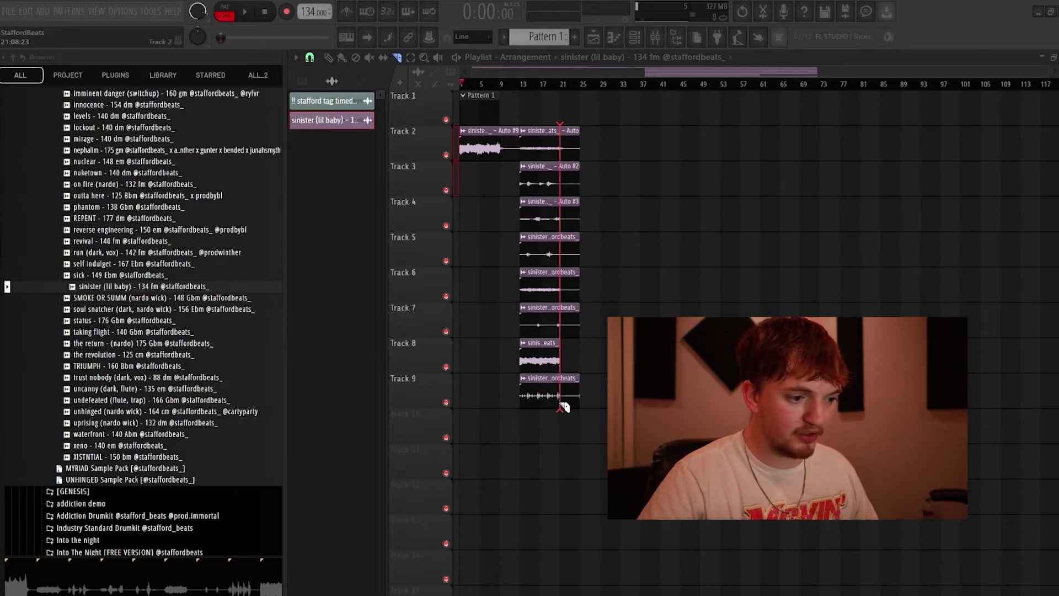
pyautogui.moveTo(561, 406); pyautogui.dragTo(562, 407)
pyautogui.moveTo(567, 130); pyautogui.dragTo(605, 407)
# Step: Play the stacked stems from bar 13 to hear them together
pyautogui.click(524, 84)
pyautogui.scroll(5, 524, 88)
pyautogui.press('space')
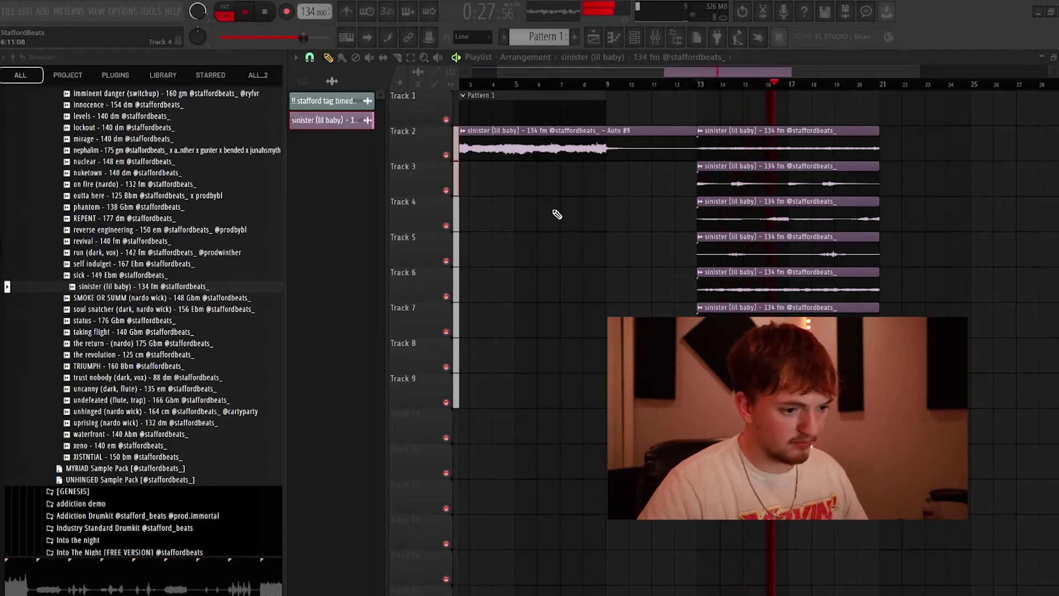
pyautogui.press('space')
# Step: Delete the full-mix slice at the start of Track 2 and move all the stacked stems to bar 1
pyautogui.scroll(-2, 557, 215)
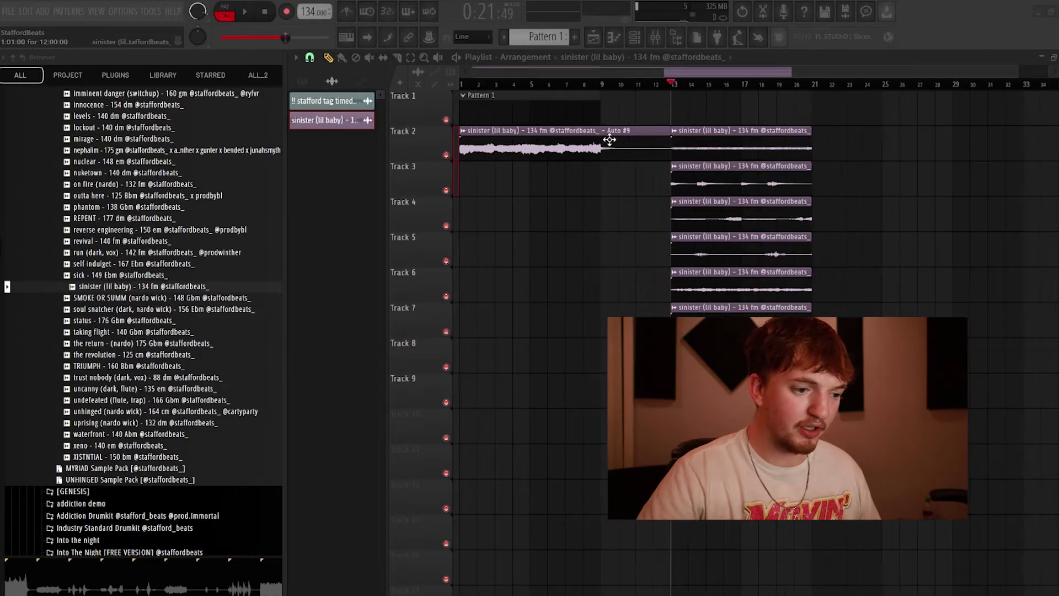
pyautogui.rightClick(613, 148)
pyautogui.keyDown('ctrl'); pyautogui.moveTo(673, 135); pyautogui.dragTo(861, 331); pyautogui.keyUp('ctrl')
pyautogui.moveTo(731, 147); pyautogui.dragTo(421, 132)
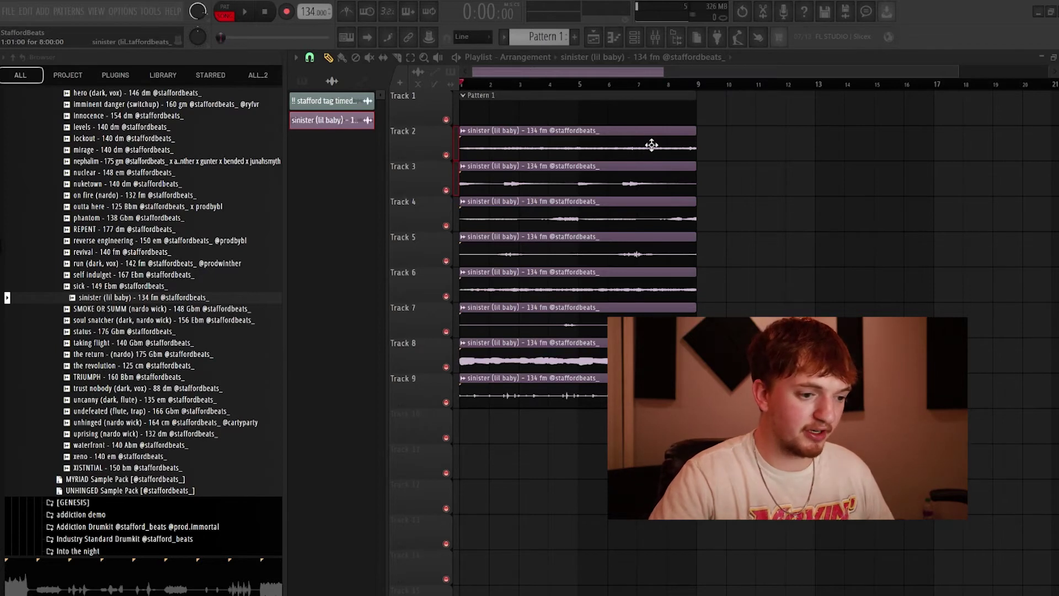
# Step: Open the channel settings of the Track 2 sample clip and show its time-stretching mode choices
pyautogui.doubleClick(651, 145)
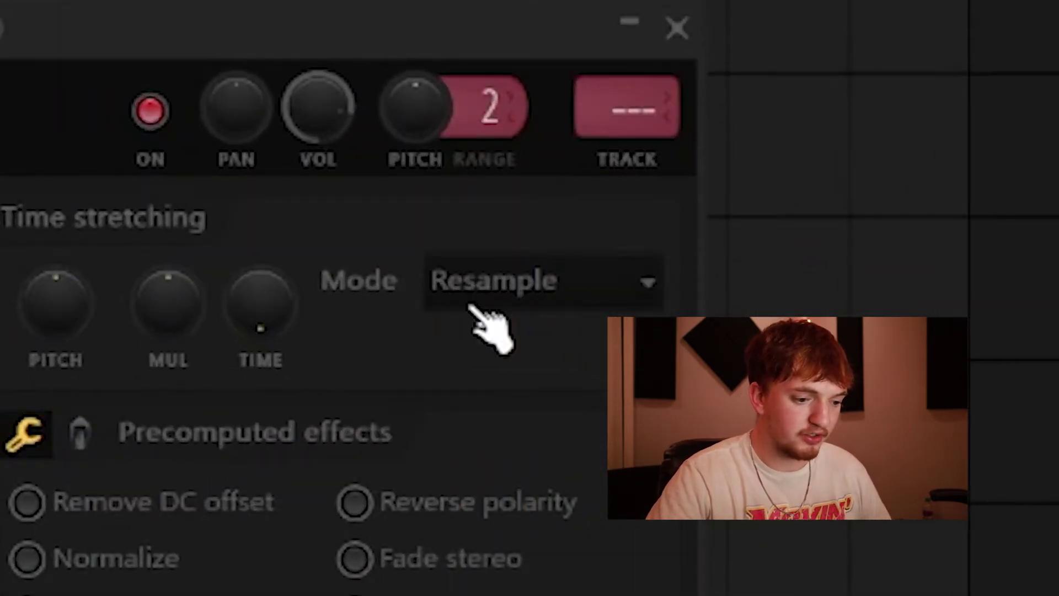
pyautogui.click(556, 288)
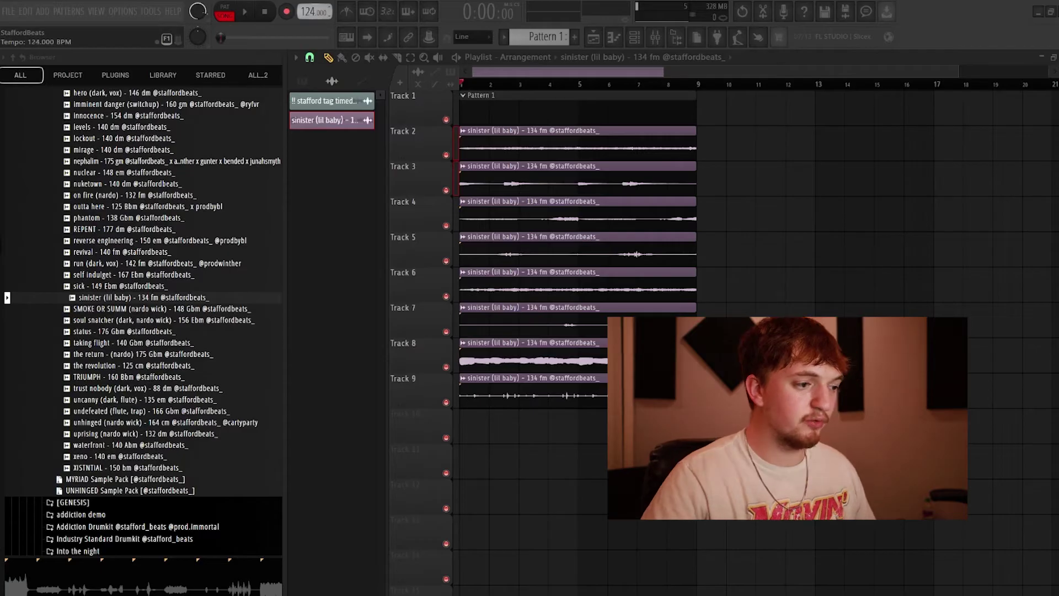
# Step: Try a project tempo of 128 BPM and play the stems from bar 1
pyautogui.moveTo(312, 12); pyautogui.dragTo(313, 9)
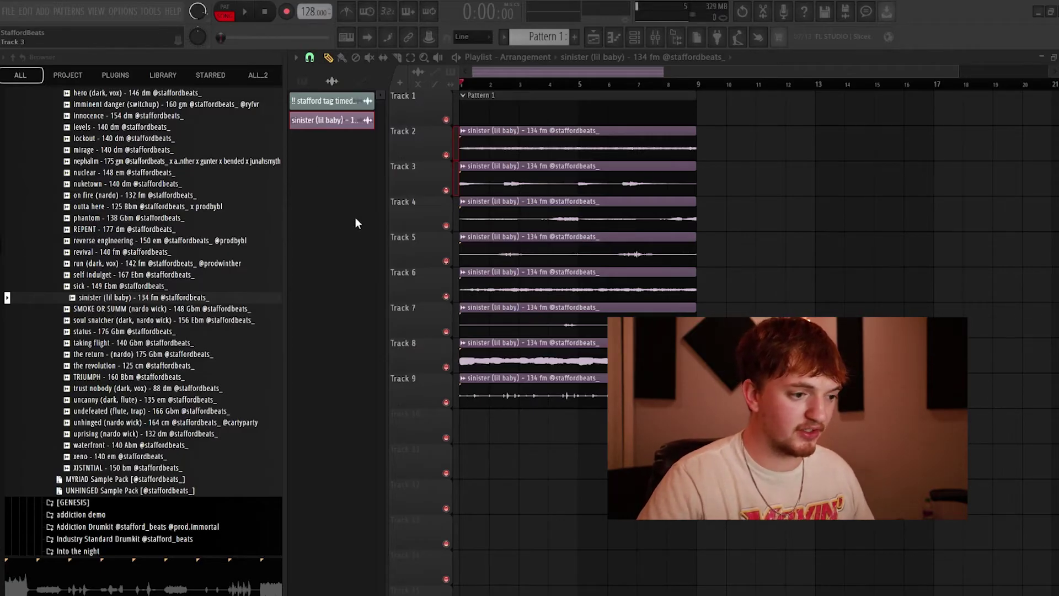
pyautogui.press('space')
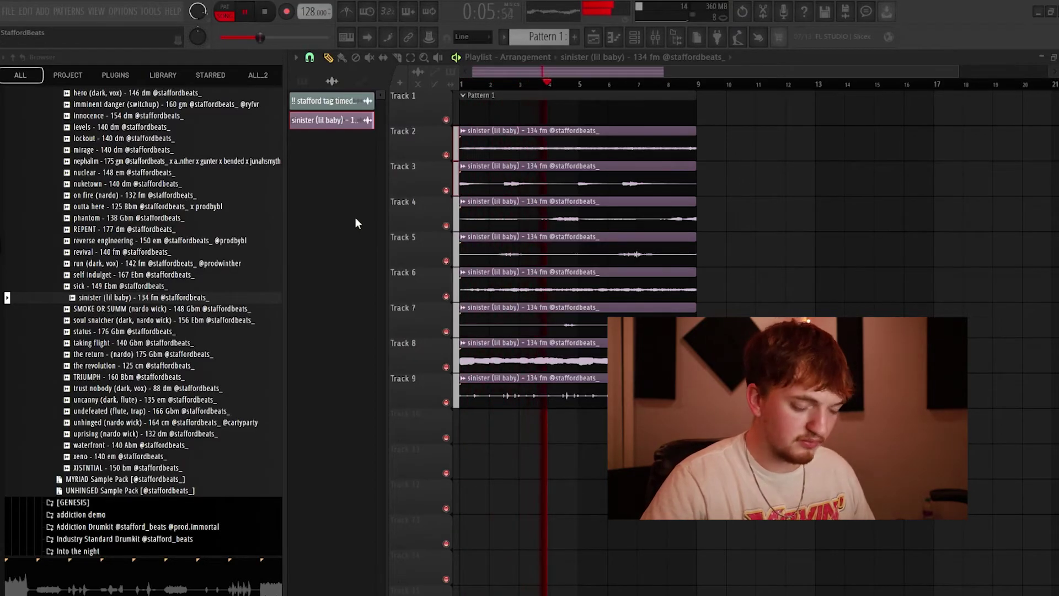
pyautogui.press('space')
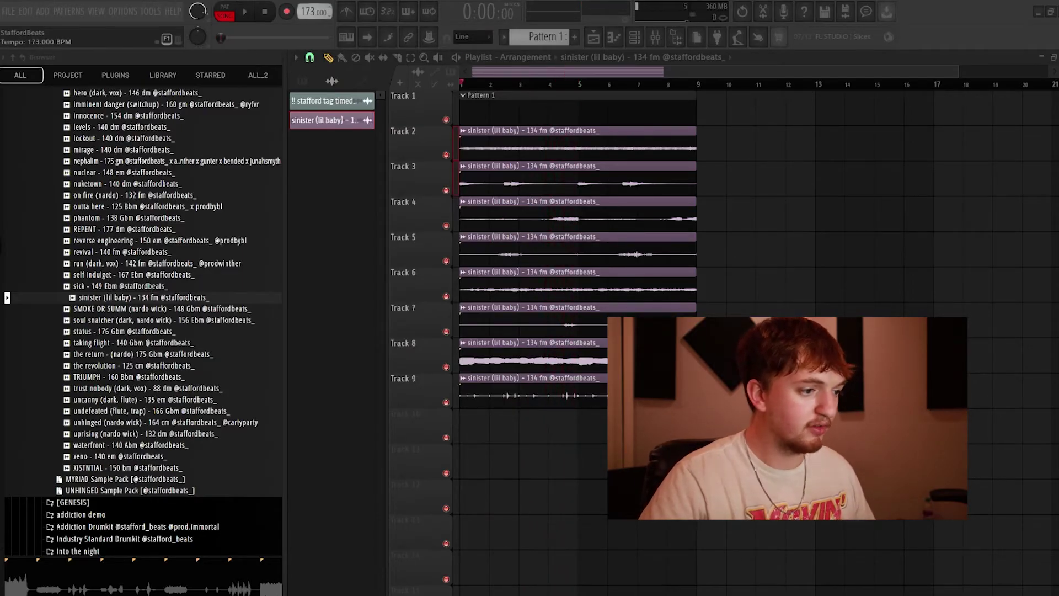
# Step: Try faster project tempos of 173 and 148 BPM, settle on 142 BPM, and play the stems from bar 1
pyautogui.moveTo(314, 12); pyautogui.dragTo(314, 11)
pyautogui.press('Return')
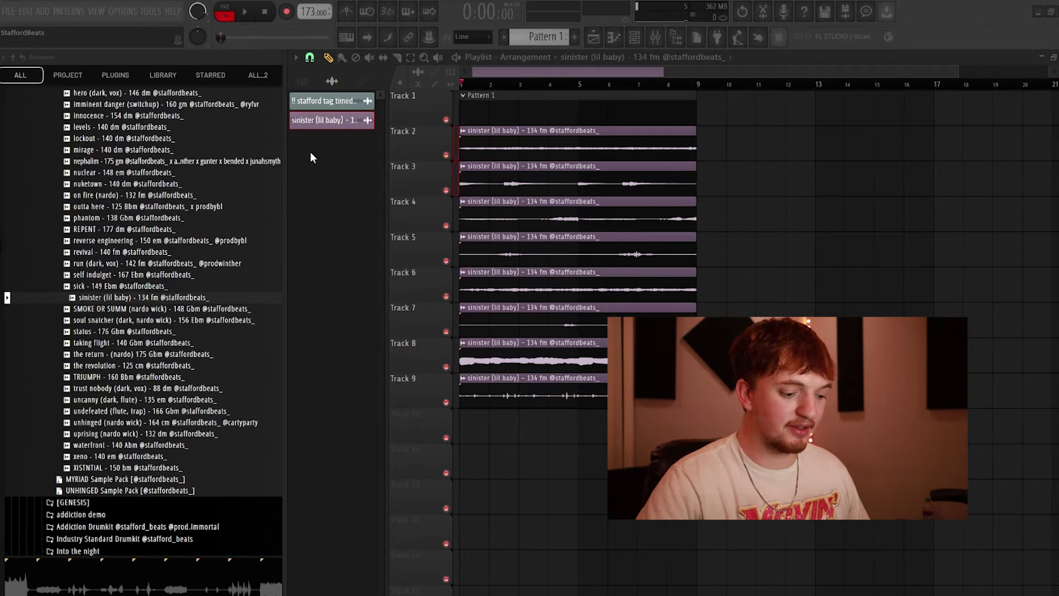
pyautogui.press('space')
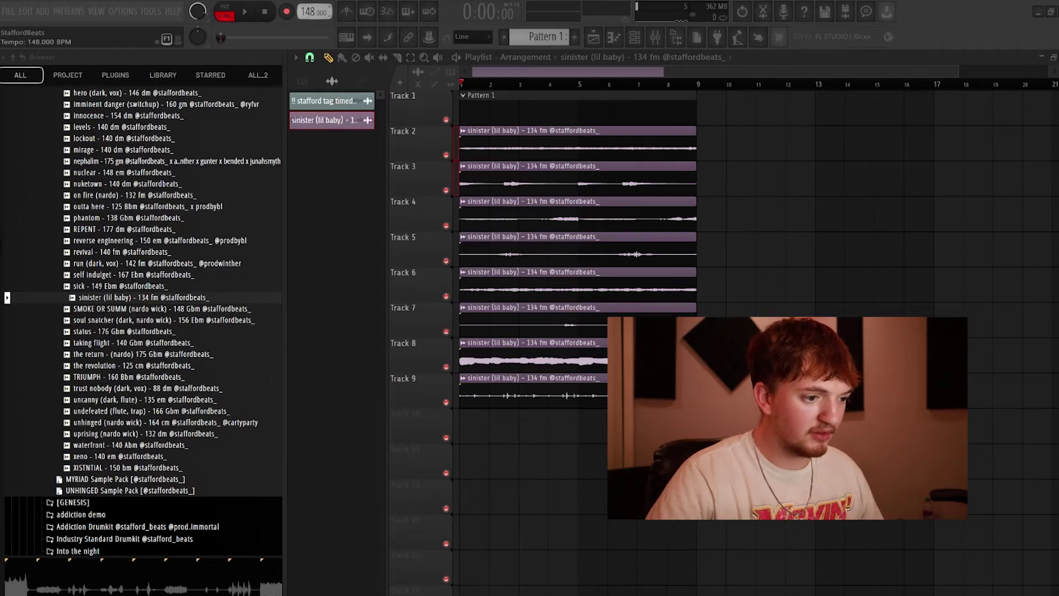
pyautogui.press('space')
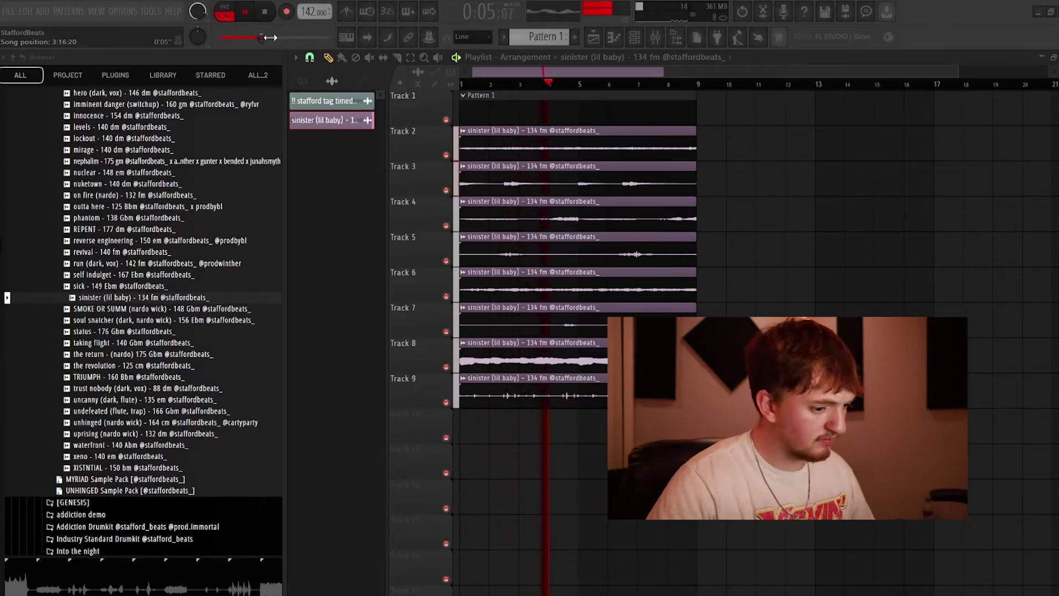
pyautogui.press('space')
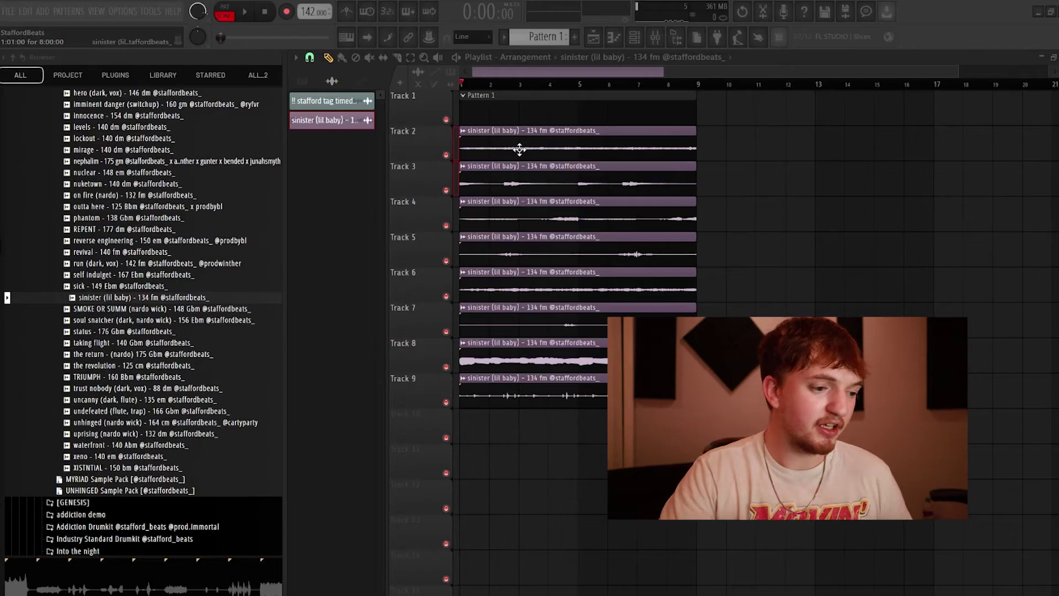
# Step: Open the channel settings of the Track 2 sample clip and try raising its time-stretching pitch, including to +400 cents
pyautogui.doubleClick(519, 148)
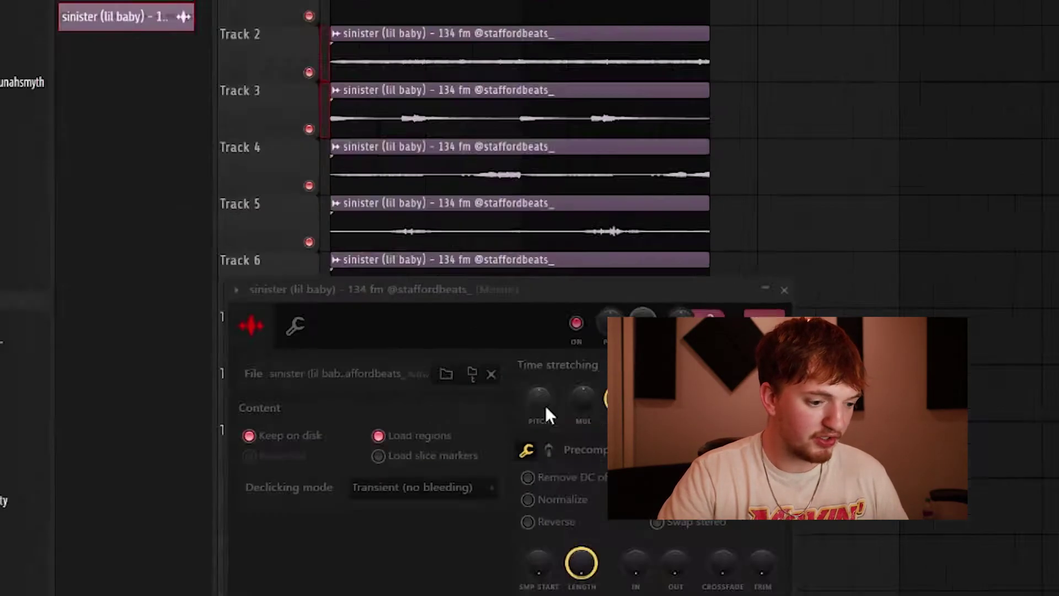
pyautogui.moveTo(593, 361); pyautogui.dragTo(593, 355)
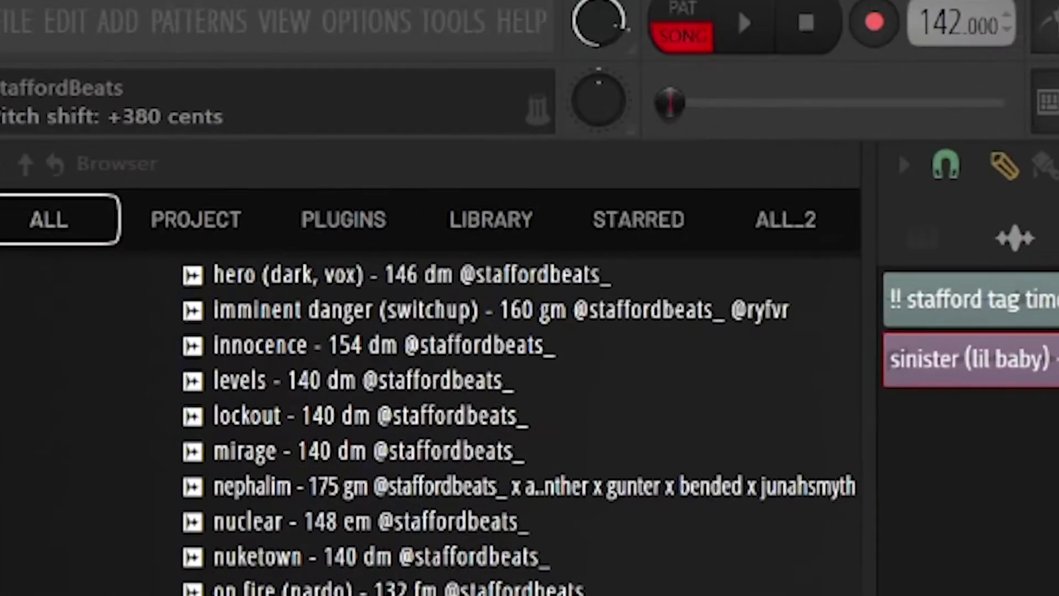
pyautogui.moveTo(533, 223); pyautogui.dragTo(533, 223)
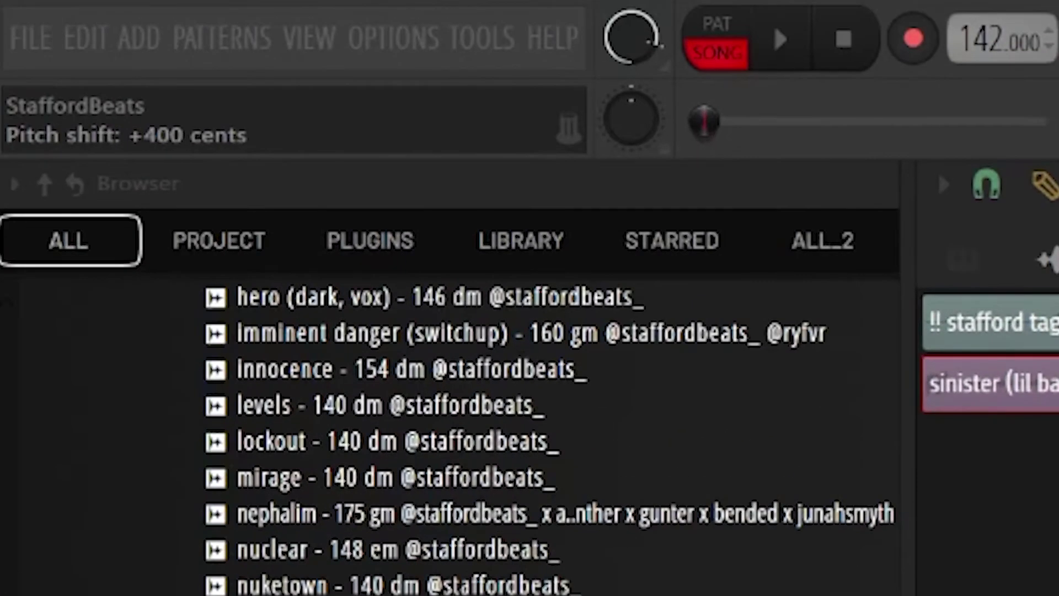
pyautogui.moveTo(606, 367); pyautogui.dragTo(607, 370)
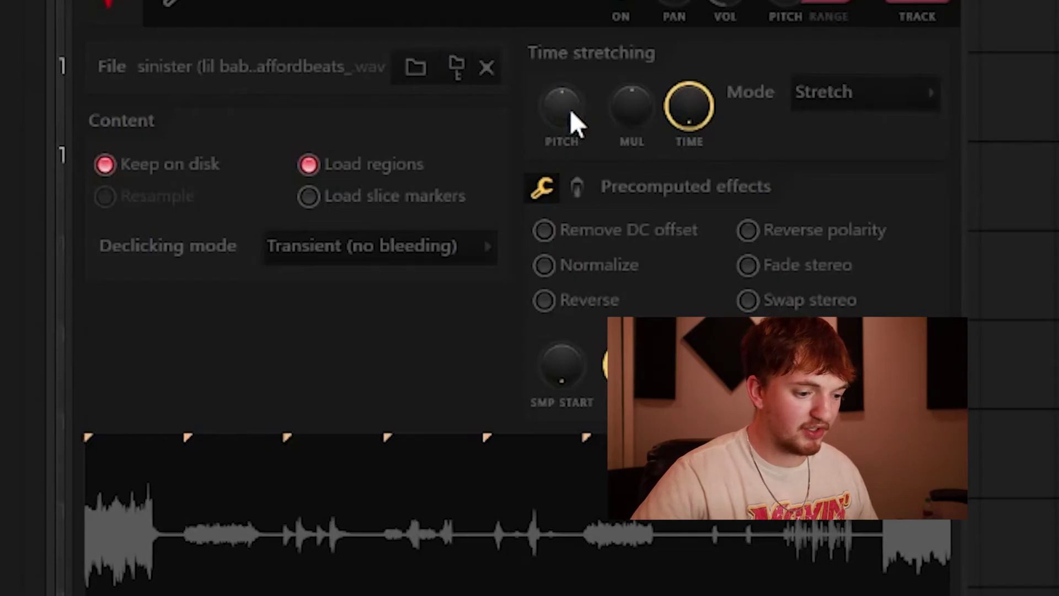
pyautogui.moveTo(571, 126); pyautogui.dragTo(571, 110)
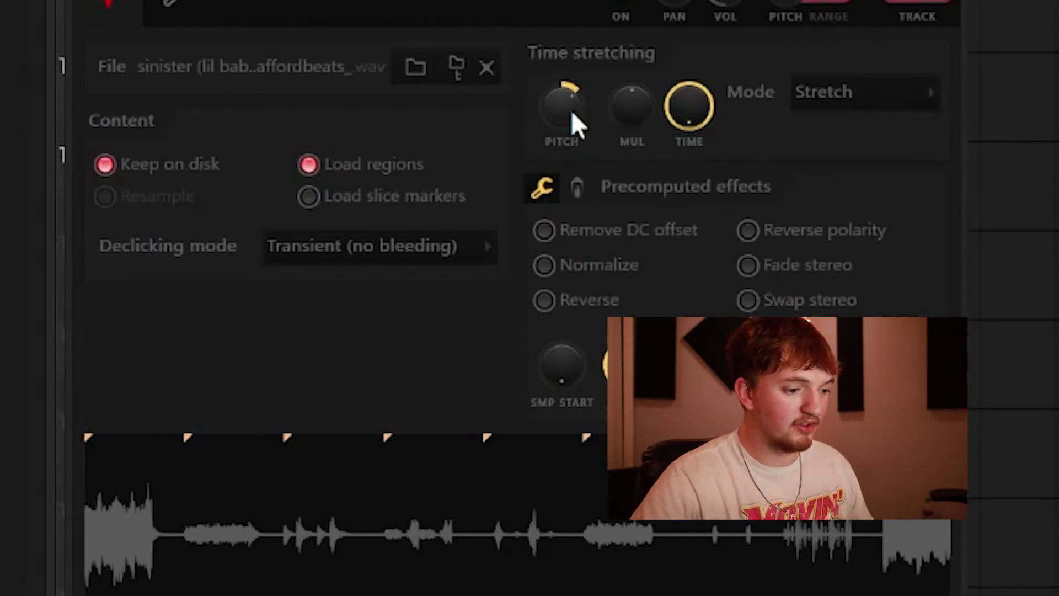
# Step: Try F5 and a few higher keys as the root note in the sample channel's miscellaneous settings
pyautogui.click(209, 8)
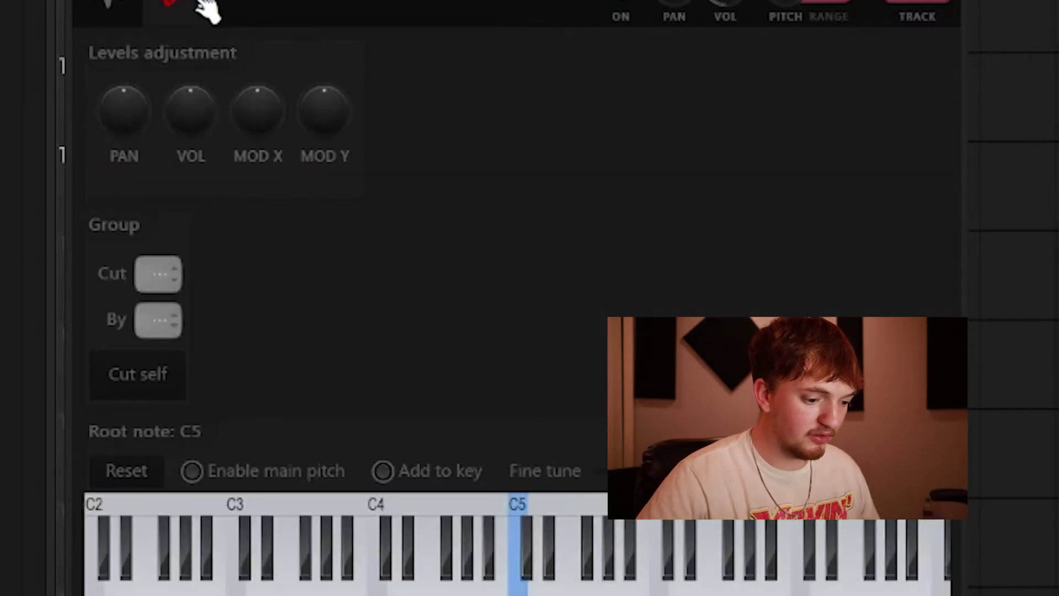
pyautogui.rightClick(578, 593)
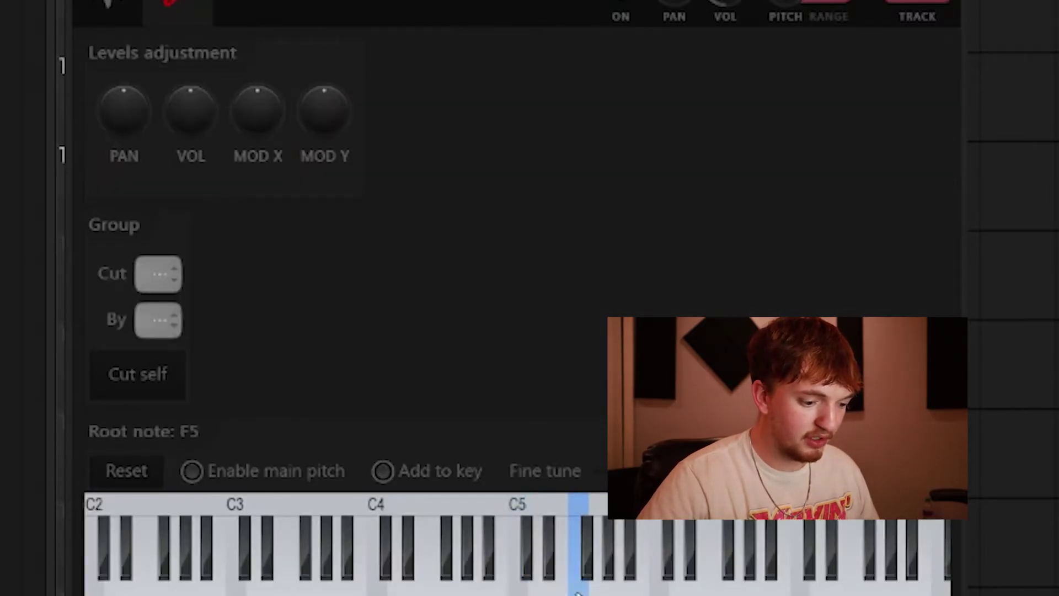
pyautogui.rightClick(588, 568)
pyautogui.rightClick(599, 569)
pyautogui.rightClick(609, 570)
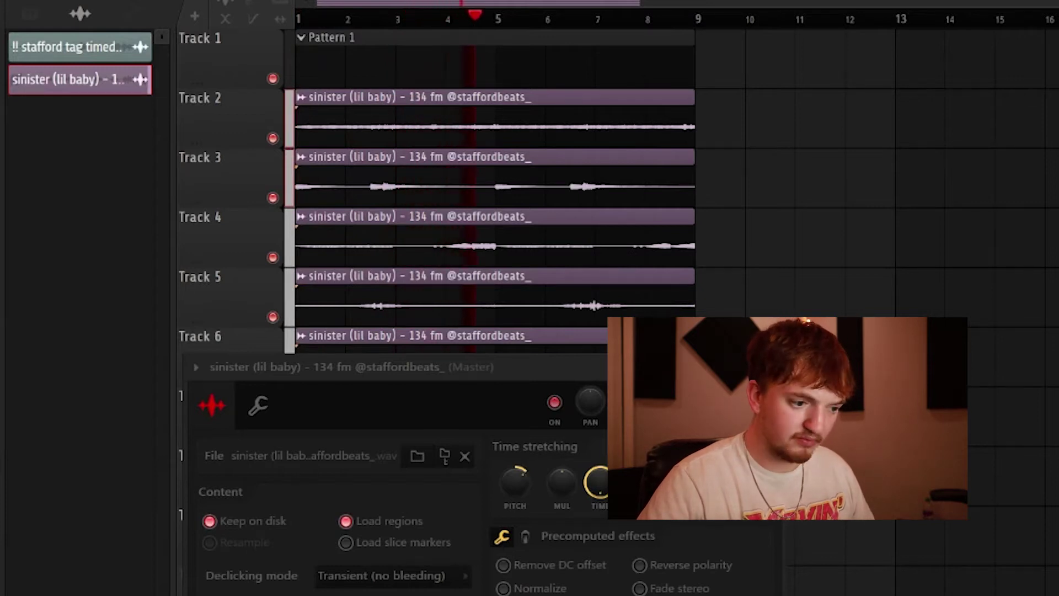
# Step: Play the stems from bar 1 with several time-stretching pitch settings, from clearly raised to slightly lowered and slightly raised
pyautogui.press('space')
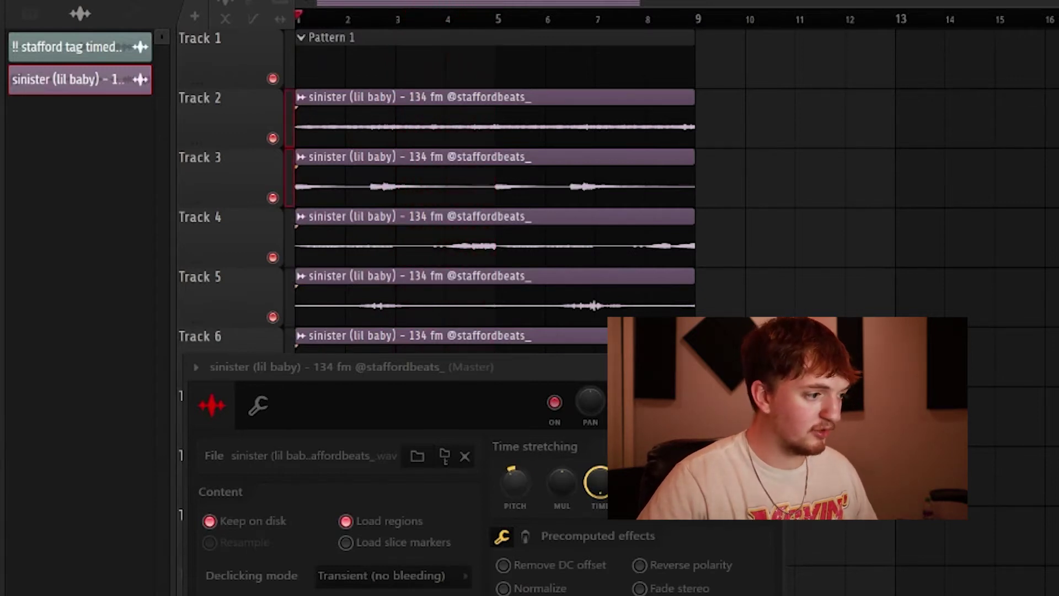
pyautogui.press('space')
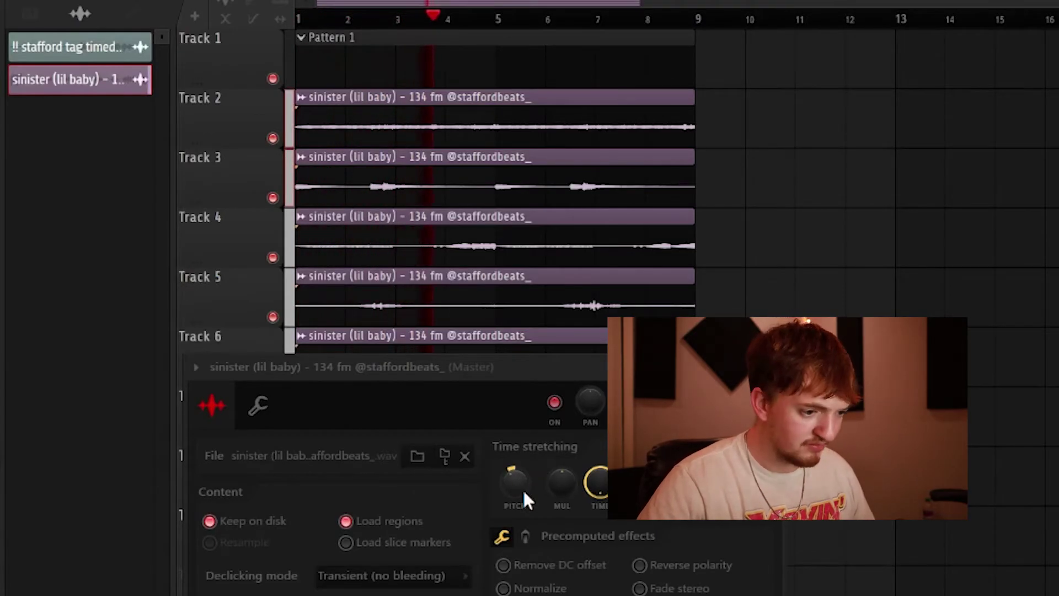
pyautogui.press('space')
pyautogui.keyDown('alt'); pyautogui.click(525, 491); pyautogui.keyUp('alt')
pyautogui.press('space')
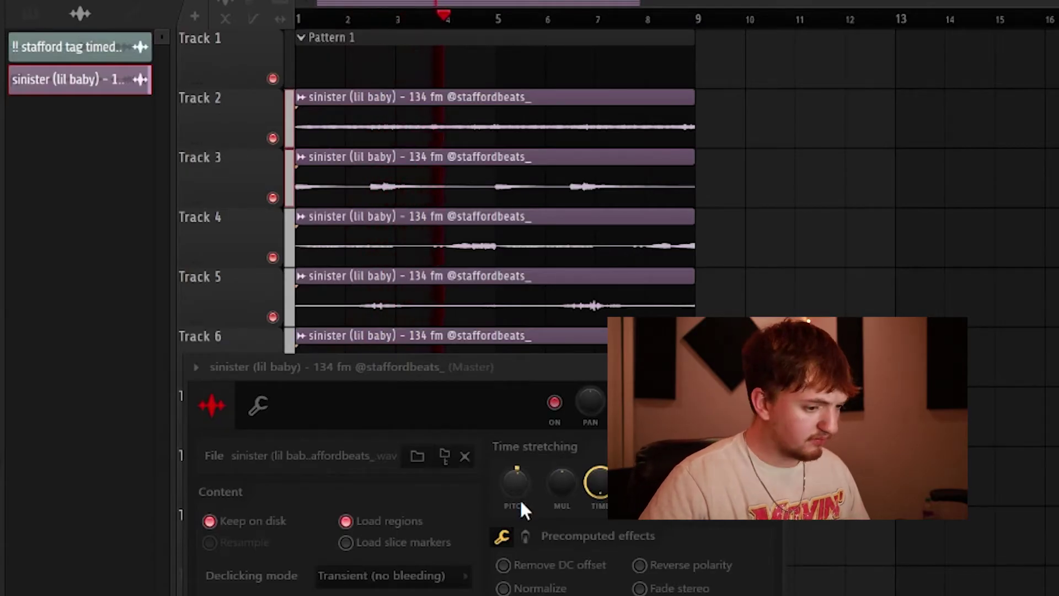
pyautogui.press('space')
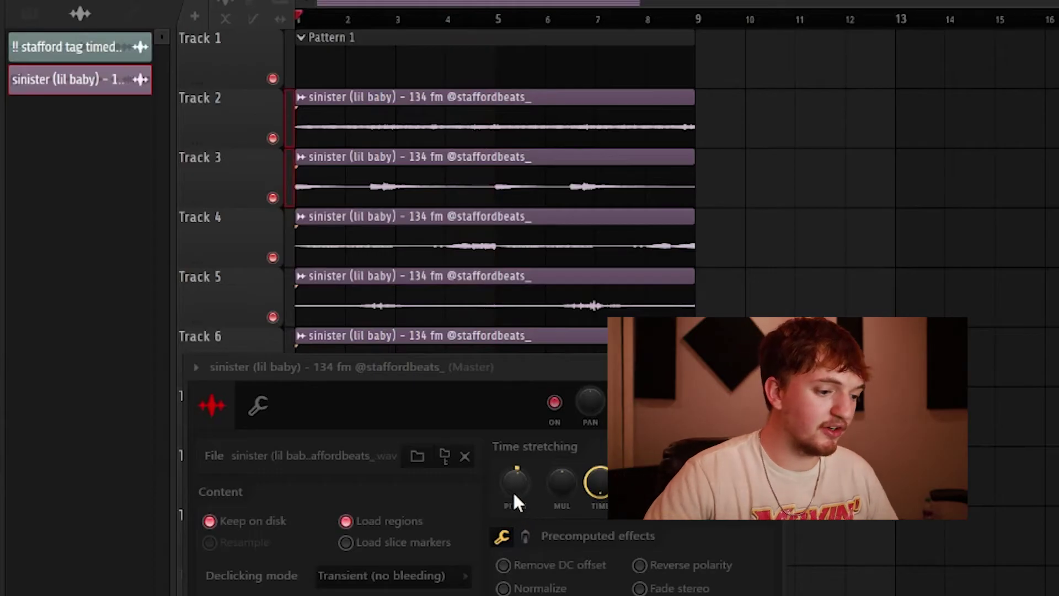
pyautogui.click(257, 415)
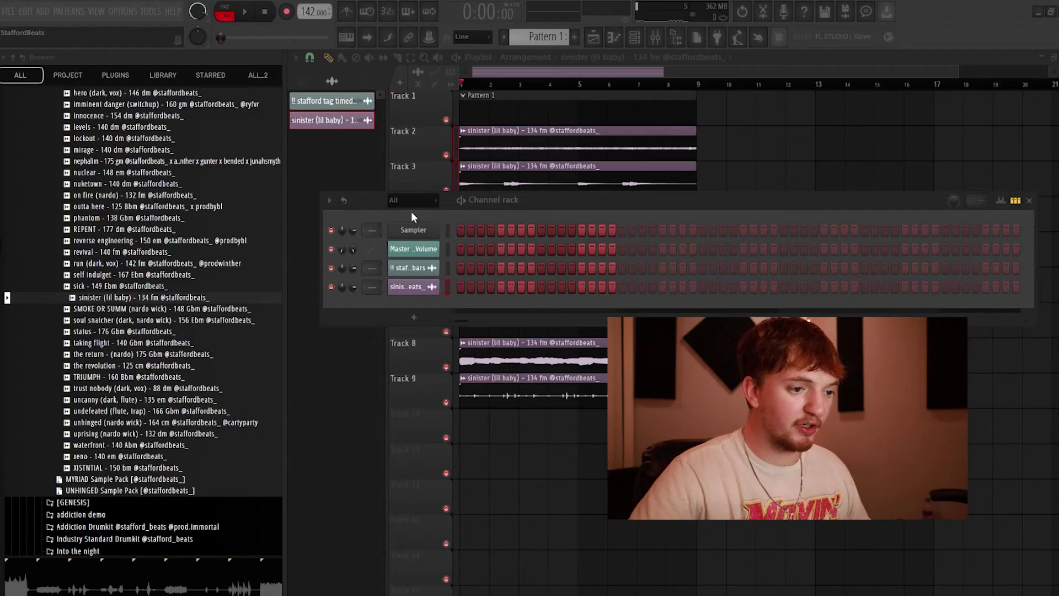
# Step: Show the channel rack and route the sinister sample's channel to mixer track 1, also trying the routing by hand
pyautogui.click(635, 37)
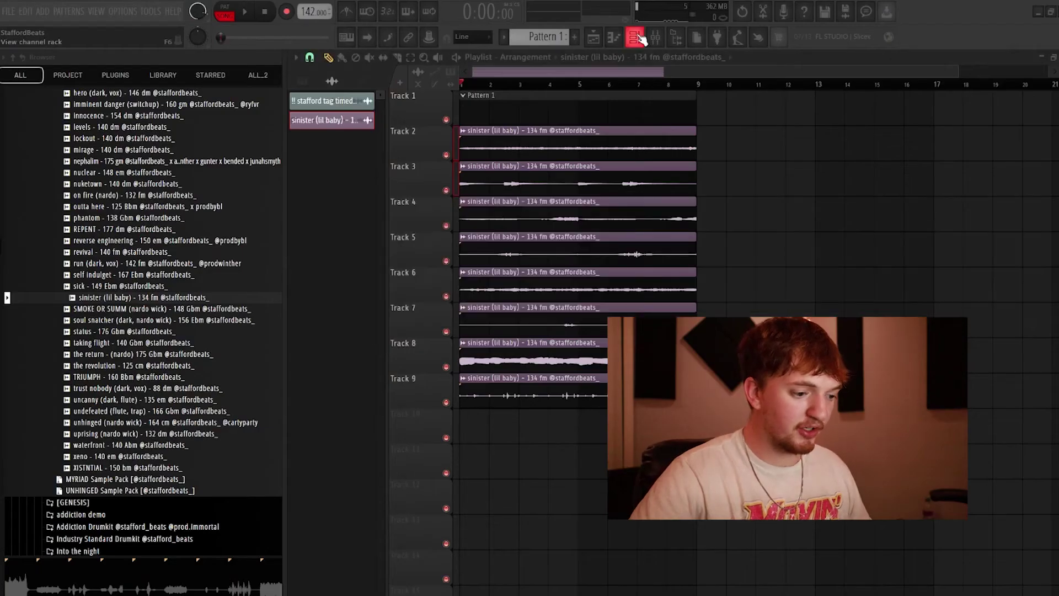
pyautogui.click(638, 37)
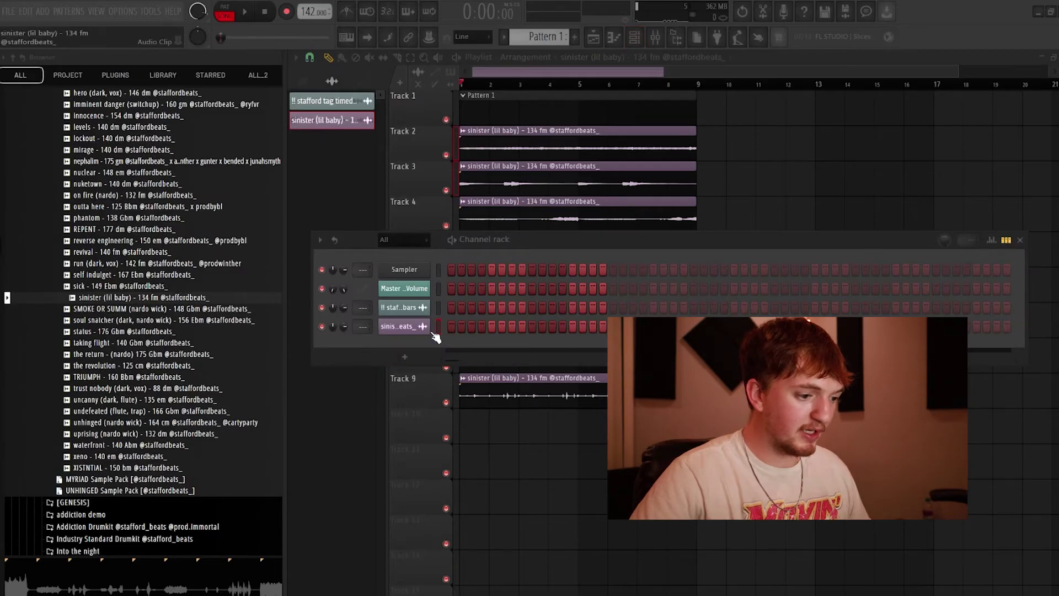
pyautogui.click(404, 326)
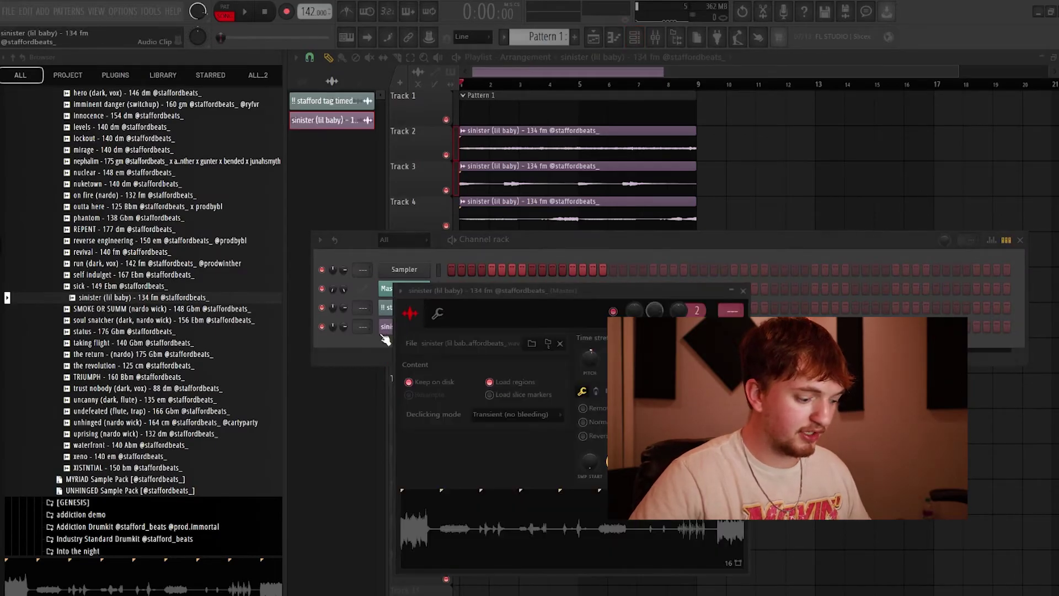
pyautogui.click(383, 333)
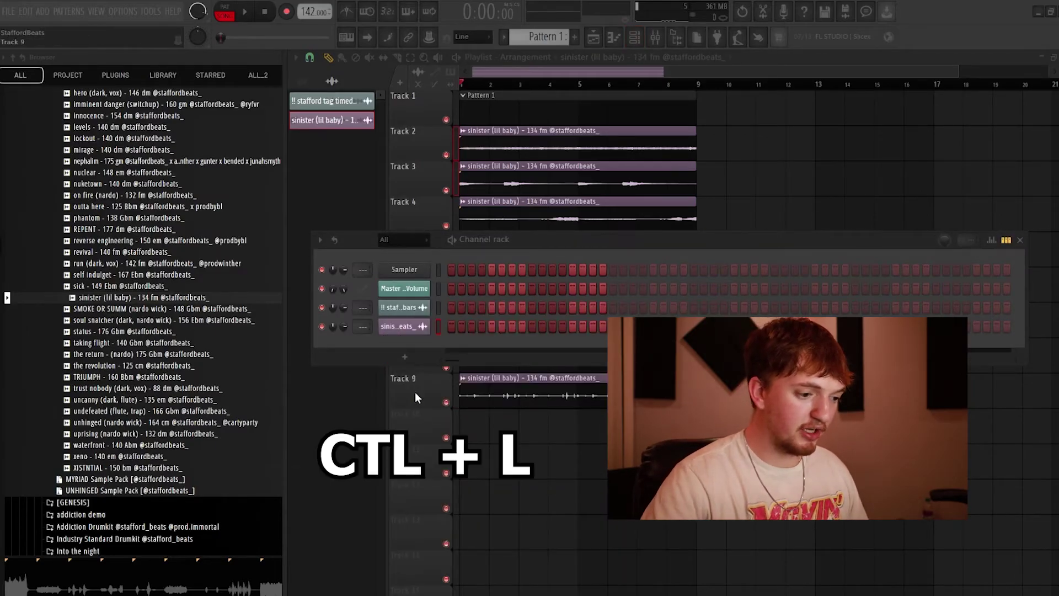
pyautogui.hotkey('ctrl', 'l')
pyautogui.moveTo(530, 238); pyautogui.dragTo(526, 117)
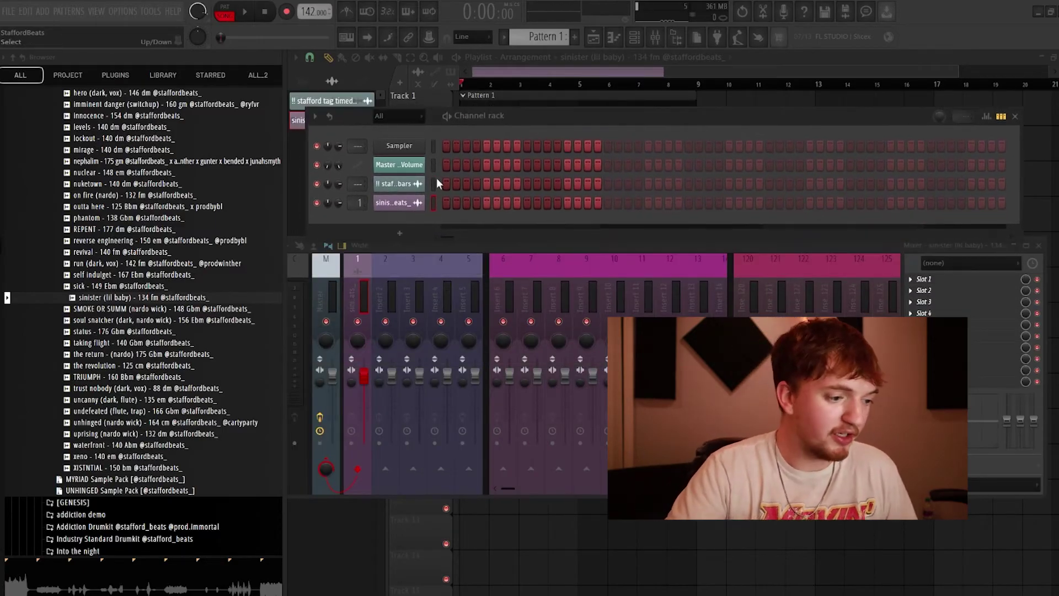
pyautogui.moveTo(360, 203); pyautogui.dragTo(360, 188)
pyautogui.moveTo(175, 194); pyautogui.dragTo(175, 225)
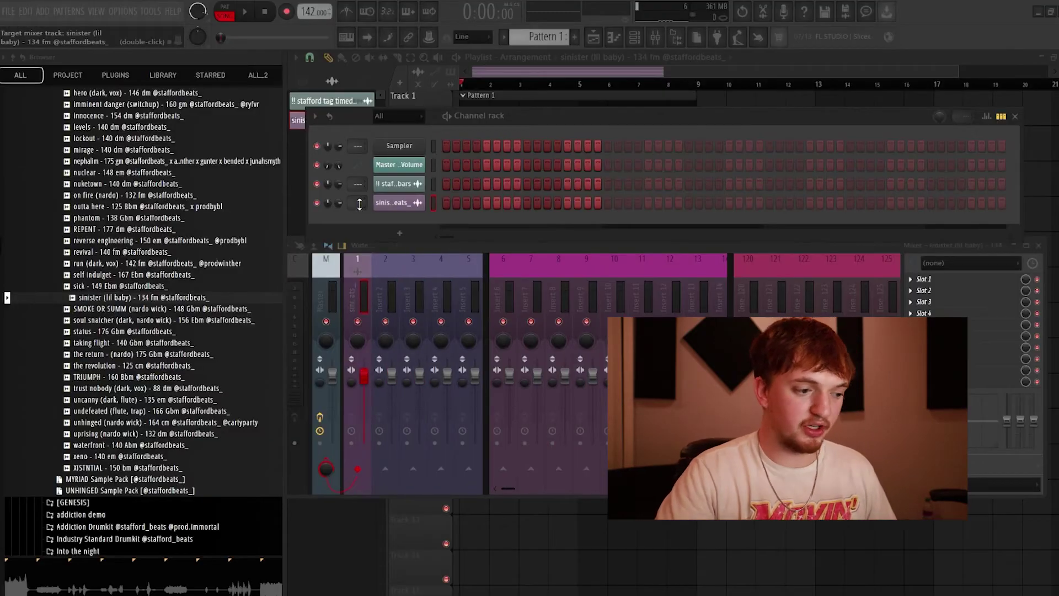
# Step: Add Gross Beat to effect slot 3 of mixer track 1 and load the PLUG GROSSBEATBANK preset despite the version warning
pyautogui.click(366, 297)
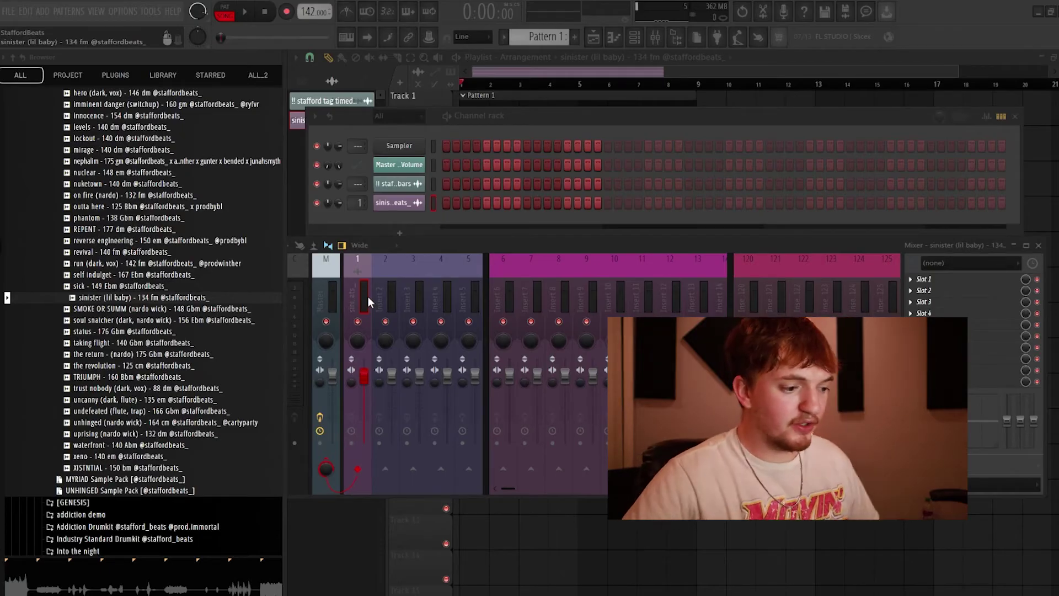
pyautogui.click(932, 303)
pyautogui.click(385, 16)
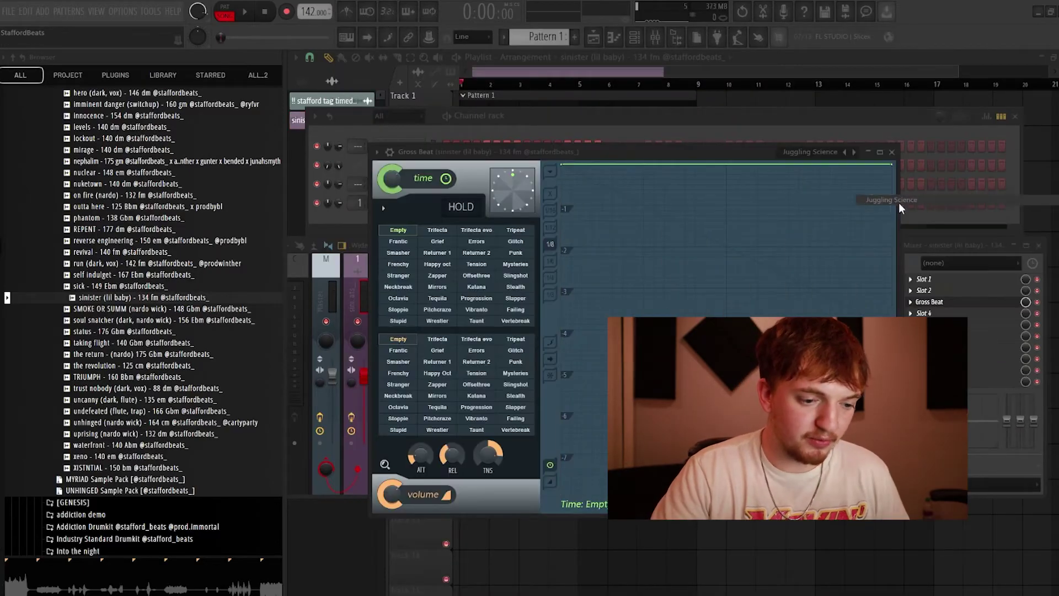
pyautogui.rightClick(855, 152)
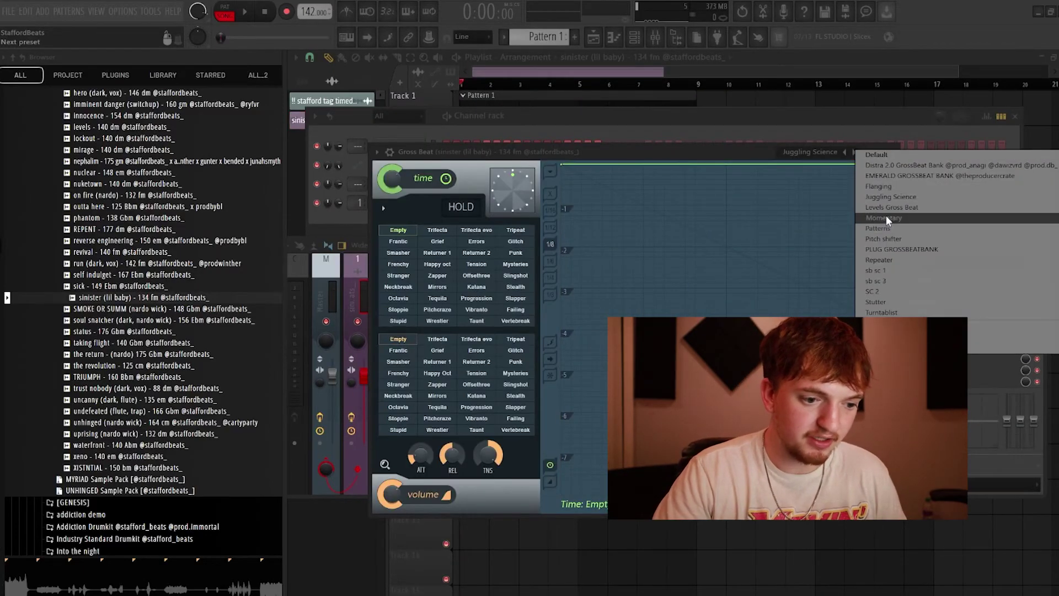
pyautogui.click(895, 250)
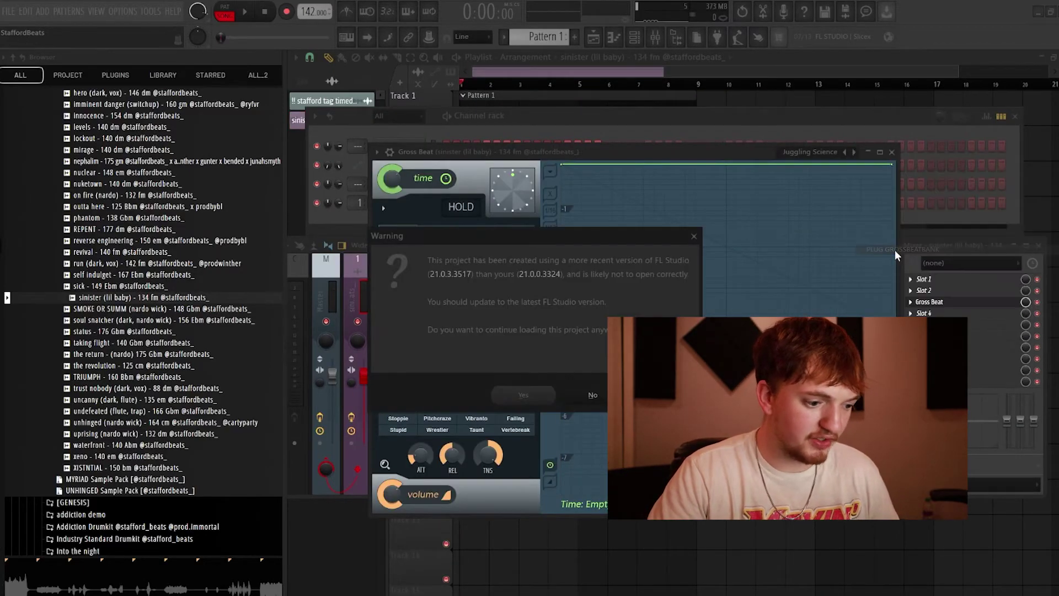
pyautogui.click(522, 395)
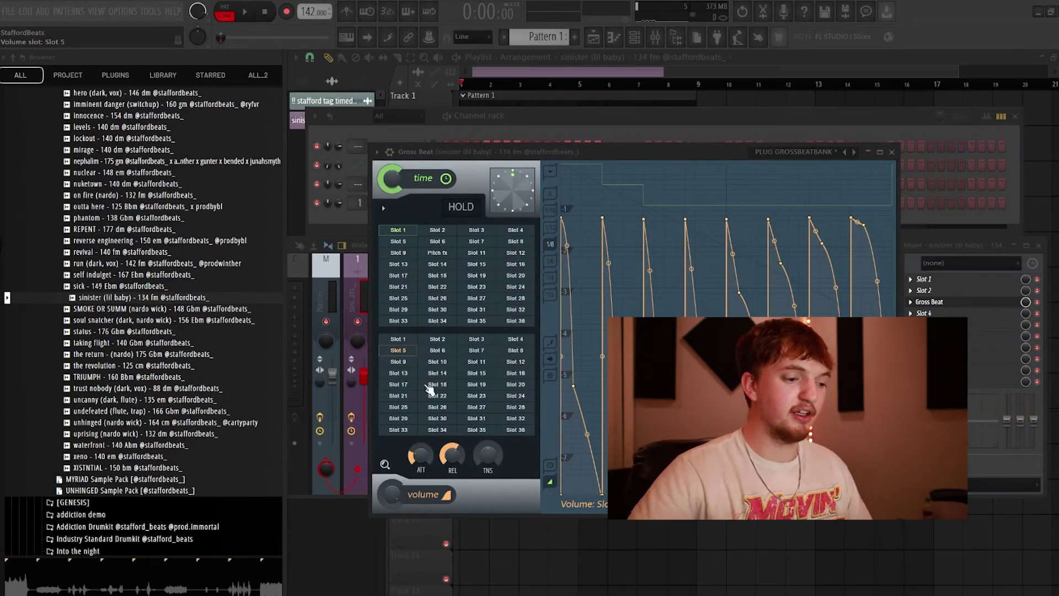
# Step: Play the stems through Gross Beat's Pitch fx, Slot 7 and Slot 2 time patterns, finishing on time Slot 1
pyautogui.click(400, 231)
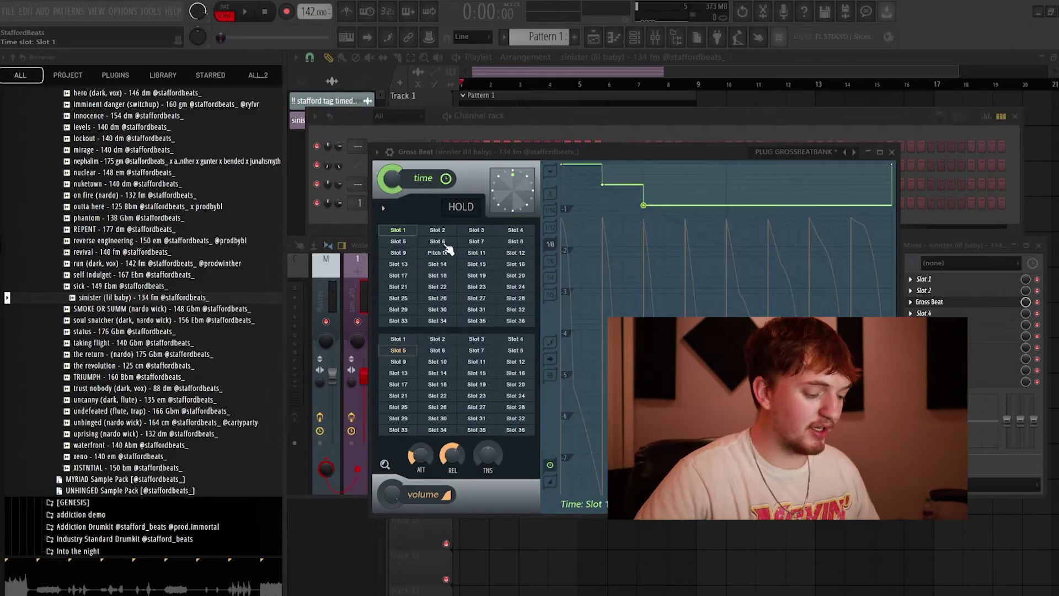
pyautogui.press('space')
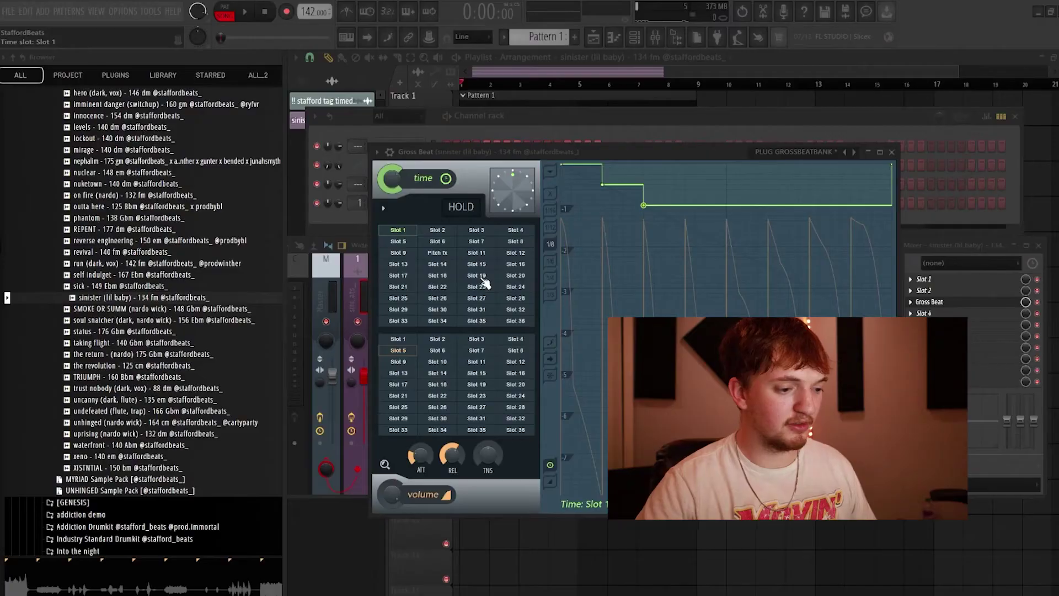
pyautogui.click(484, 278)
pyautogui.press('space')
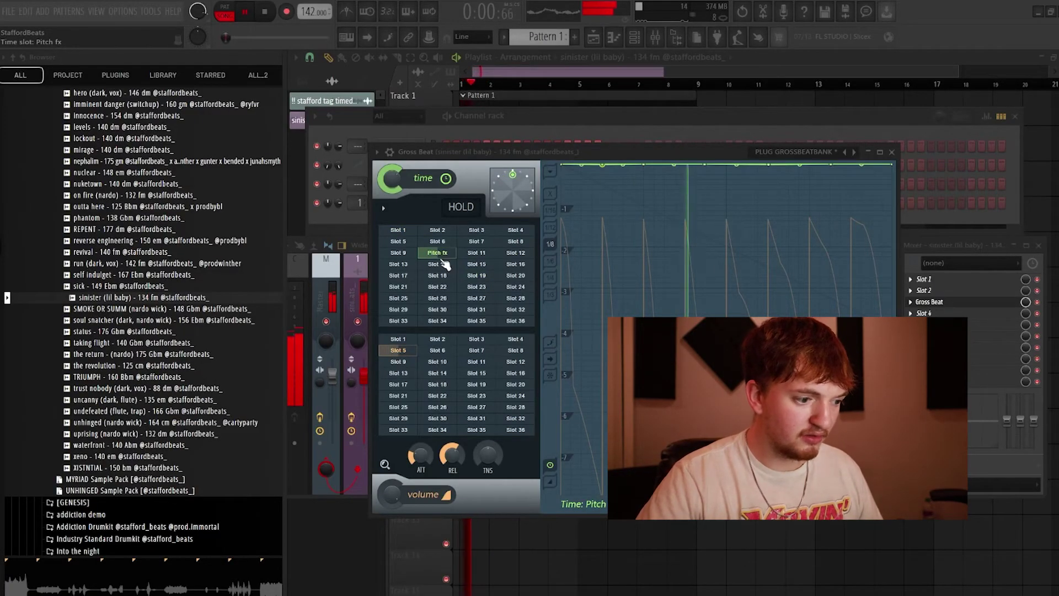
pyautogui.click(477, 241)
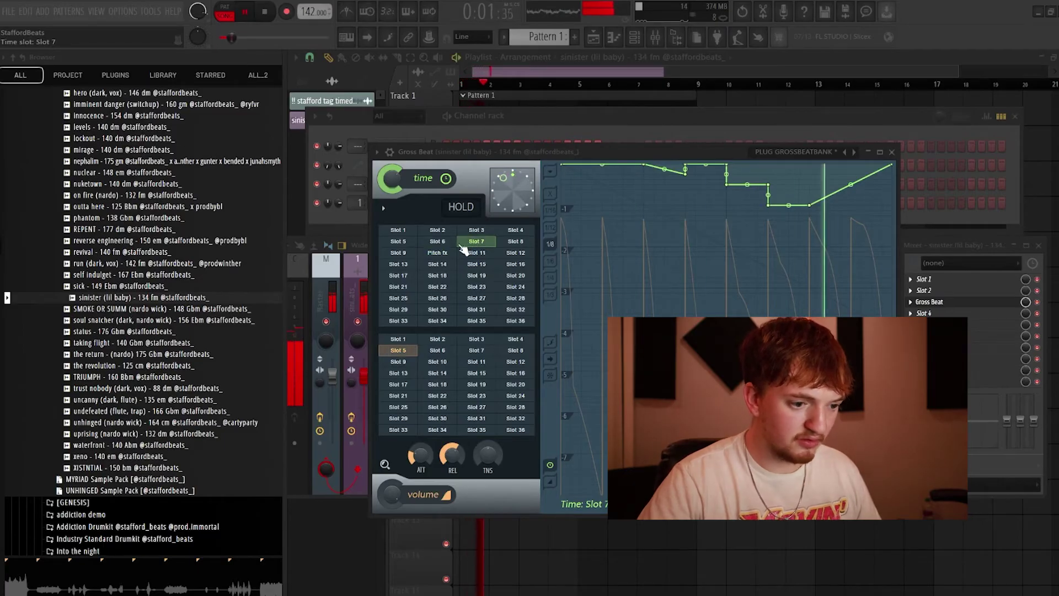
pyautogui.click(439, 230)
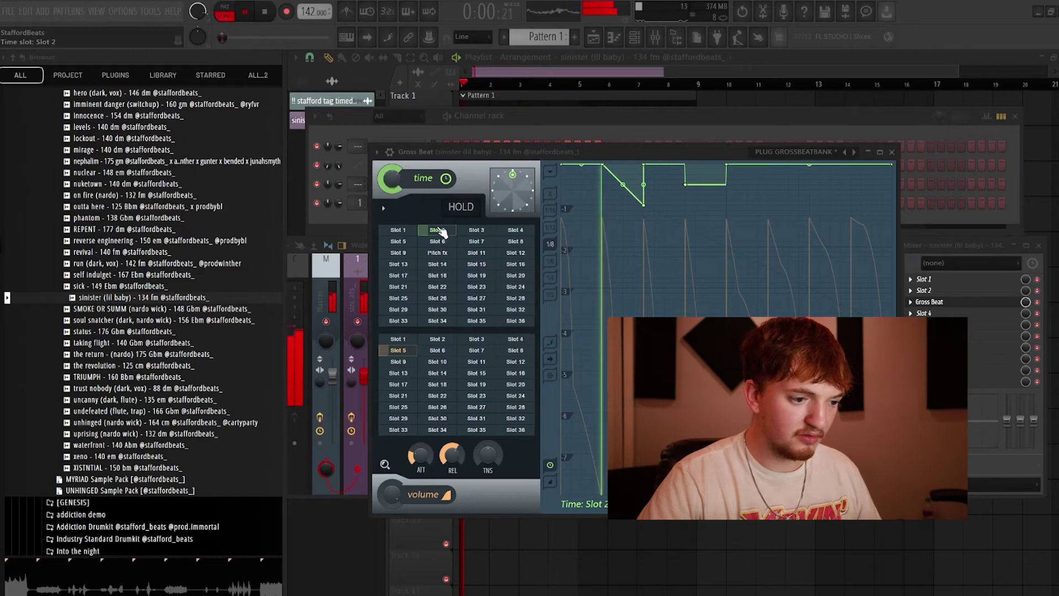
pyautogui.click(398, 230)
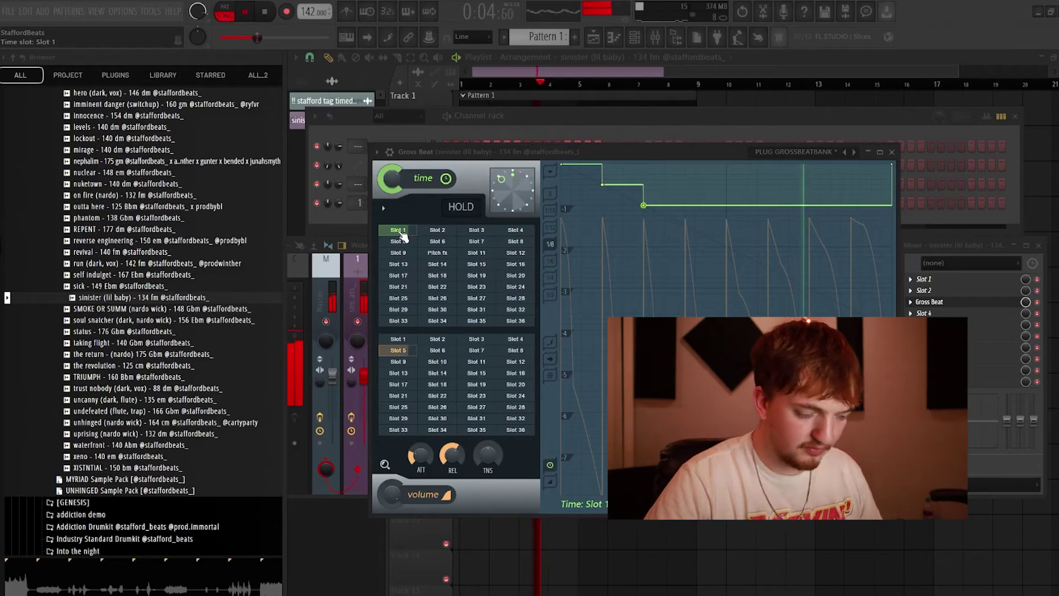
pyautogui.press('space')
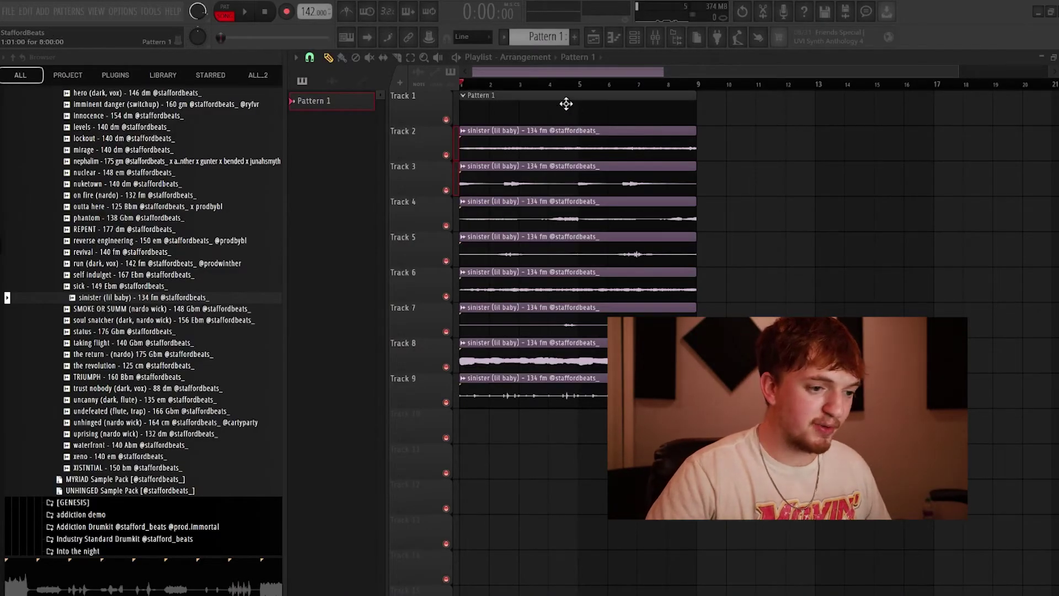
# Step: Show the channel rack and add the HH - [H A T] sample with a hit on every second step
pyautogui.click(638, 40)
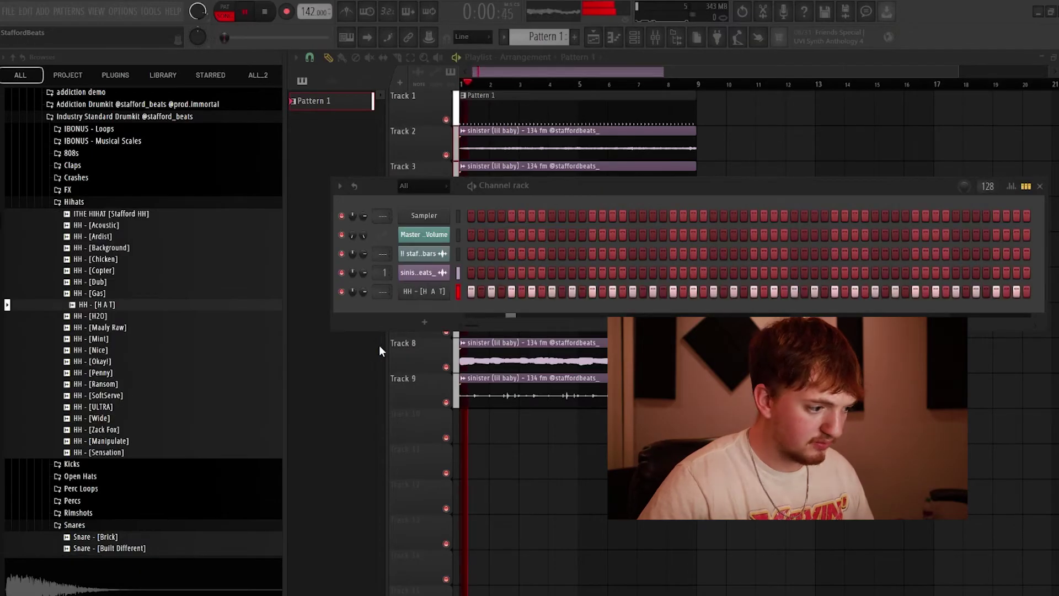
pyautogui.click(74, 202)
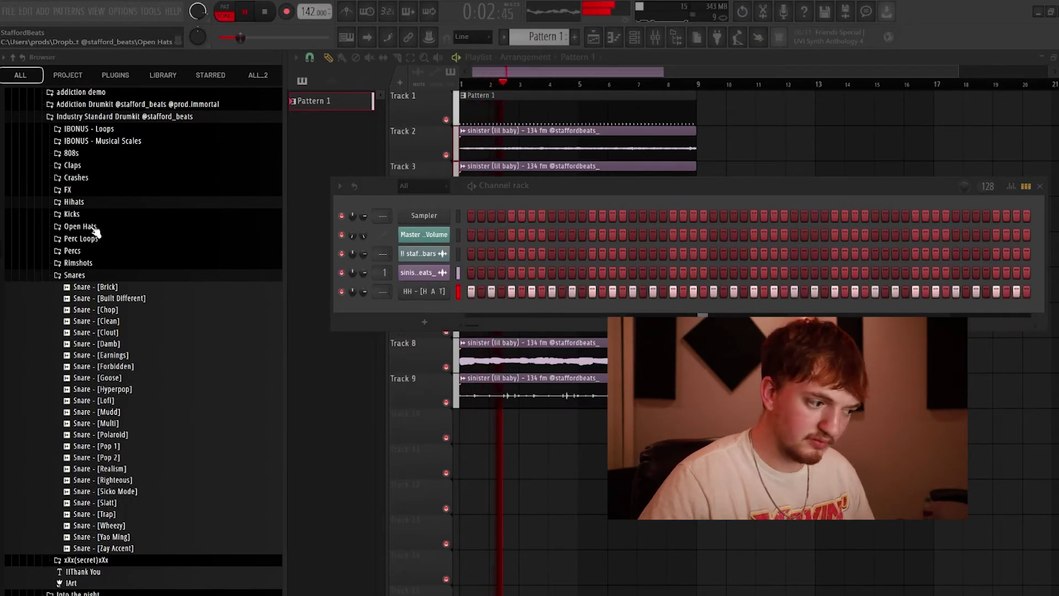
# Step: Add Clap - [Full] from the drumkit's Claps folder as a channel and place a clap on the third beat of all eight bars
pyautogui.click(72, 165)
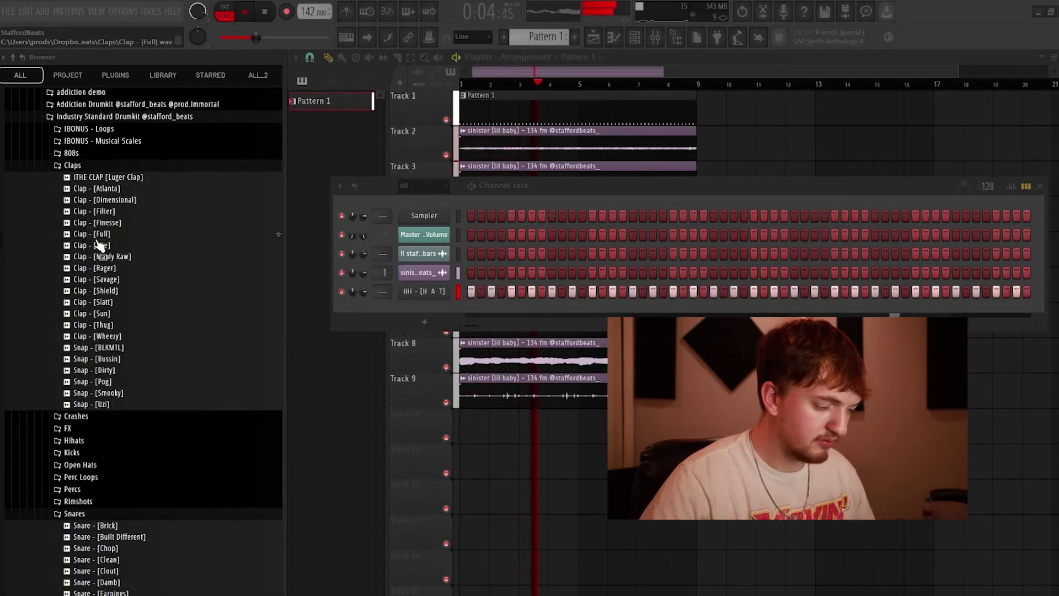
pyautogui.click(97, 234)
pyautogui.moveTo(118, 245); pyautogui.dragTo(449, 310)
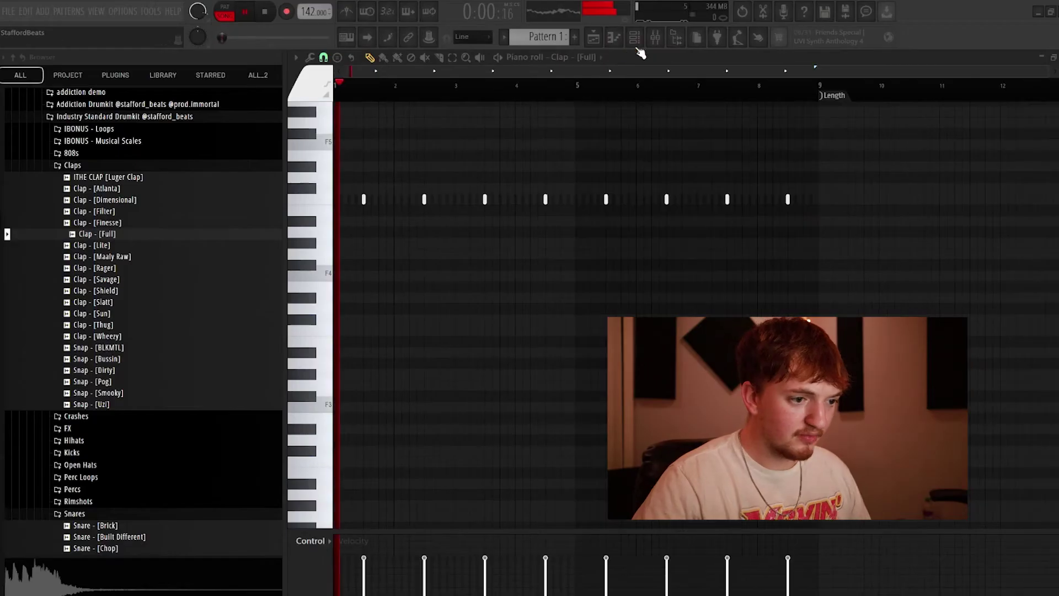
pyautogui.press('F6')
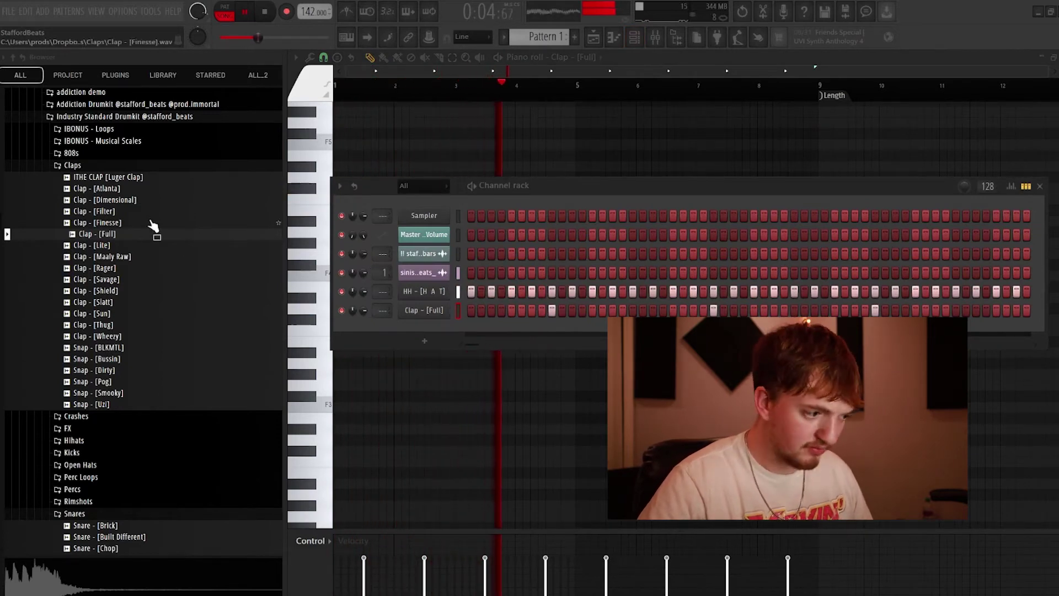
pyautogui.click(93, 166)
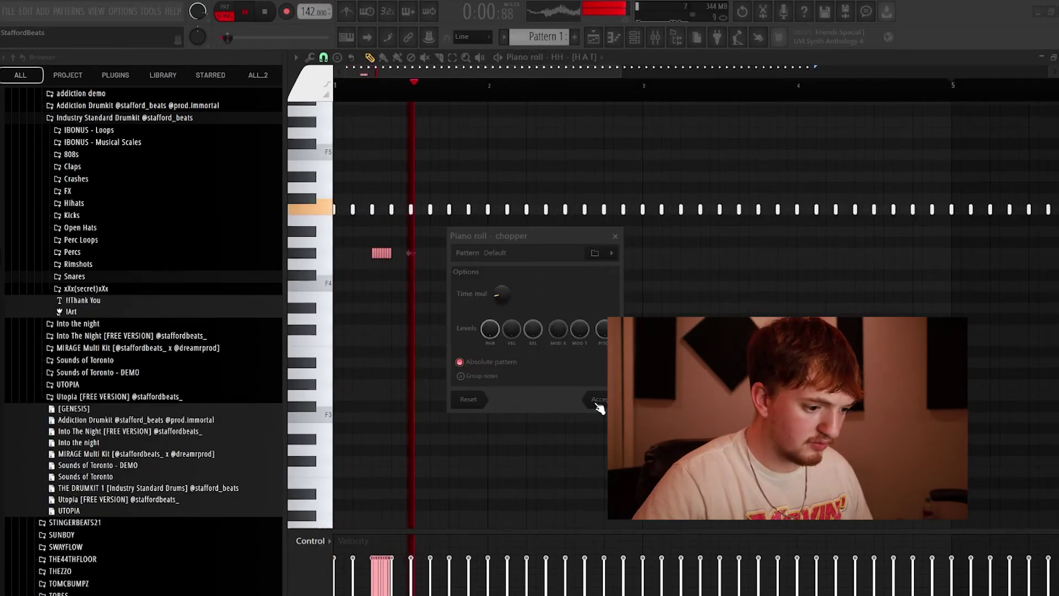
# Step: Add a chopped low roll in the first hi-hat bar and a five-note C5 roll with raised velocity at the end of bar 2
pyautogui.click(575, 296)
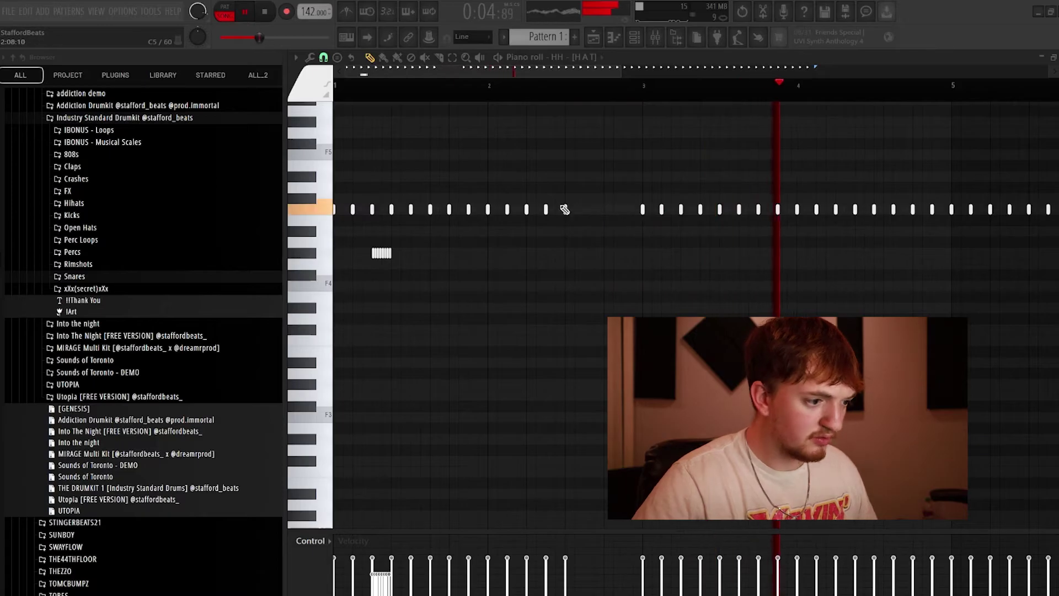
pyautogui.click(323, 58)
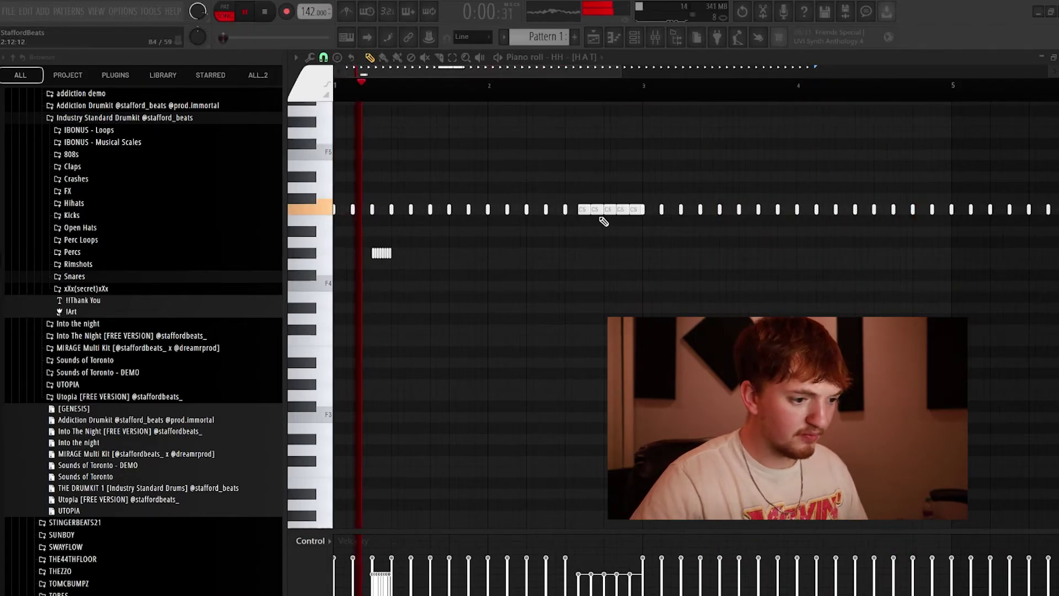
pyautogui.moveTo(579, 200); pyautogui.dragTo(636, 224)
pyautogui.keyDown('ctrl'); pyautogui.click(624, 227); pyautogui.keyUp('ctrl')
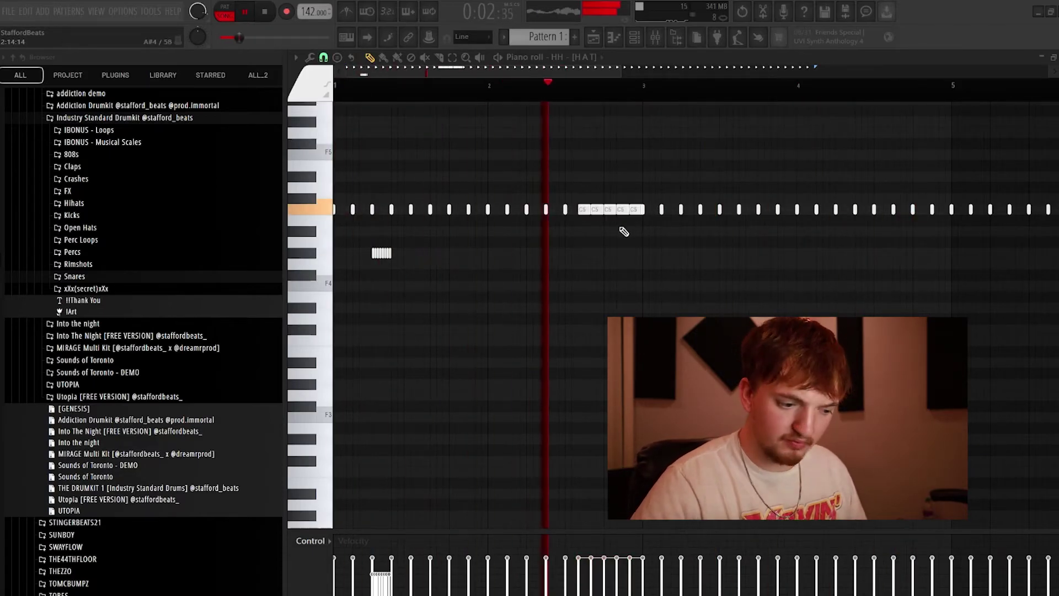
# Step: Add short G#4 accent notes to the hi-hat pattern in bar 4
pyautogui.scroll(-4, 630, 95)
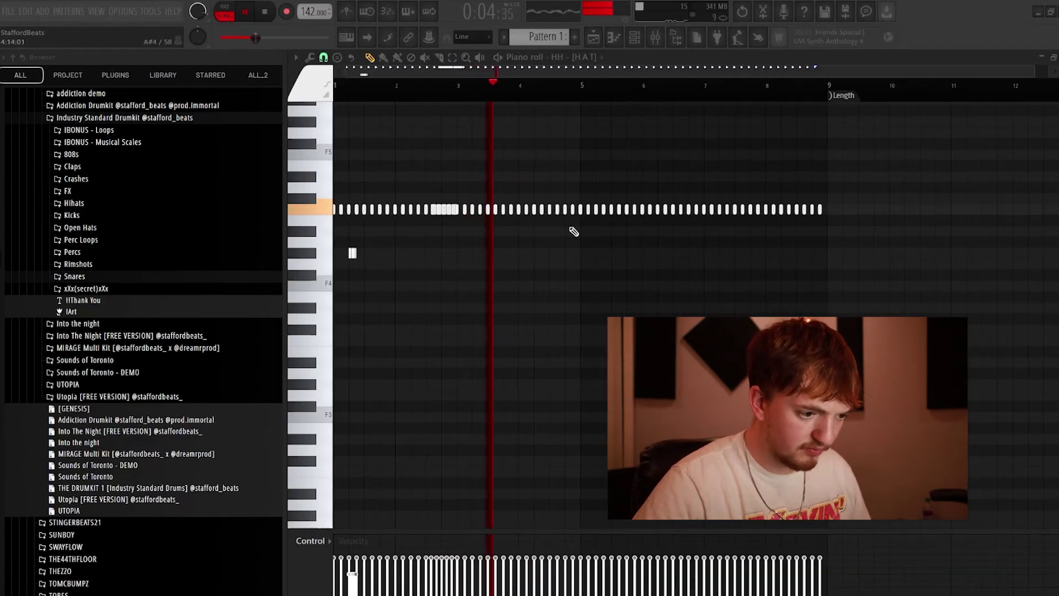
pyautogui.click(537, 253)
pyautogui.click(556, 253)
pyautogui.scroll(4, 552, 91)
pyautogui.scroll(1, 552, 91)
pyautogui.press('space')
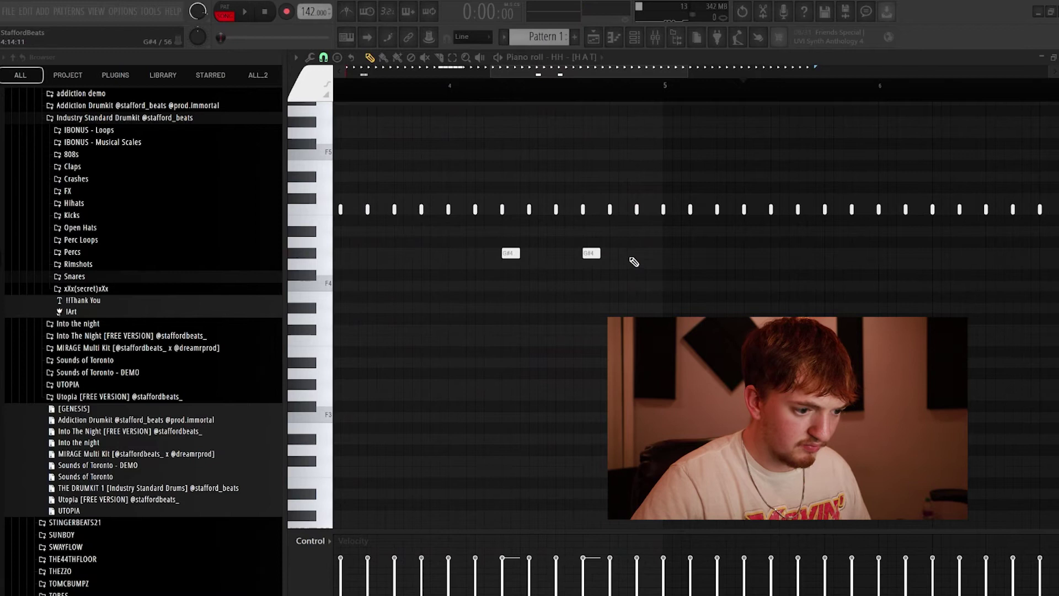
pyautogui.scroll(-5, 681, 160)
pyautogui.press('space')
# Step: Replace the hi-hat notes in bars 5 to 8 with a copy of bars 1 to 4
pyautogui.moveTo(866, 173); pyautogui.dragTo(577, 234)
pyautogui.press('Delete')
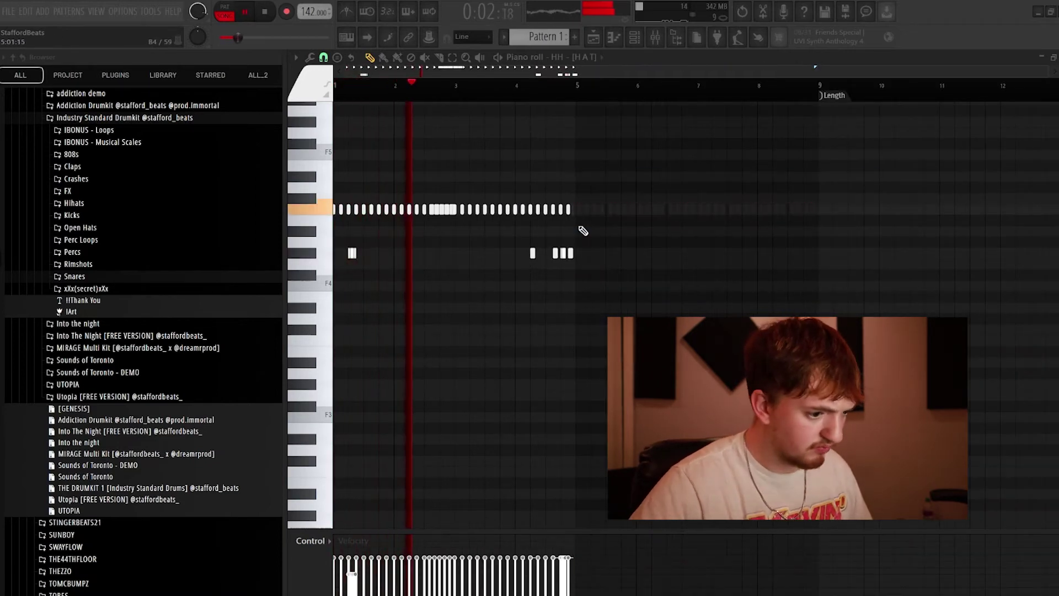
pyautogui.moveTo(635, 150); pyautogui.dragTo(339, 294)
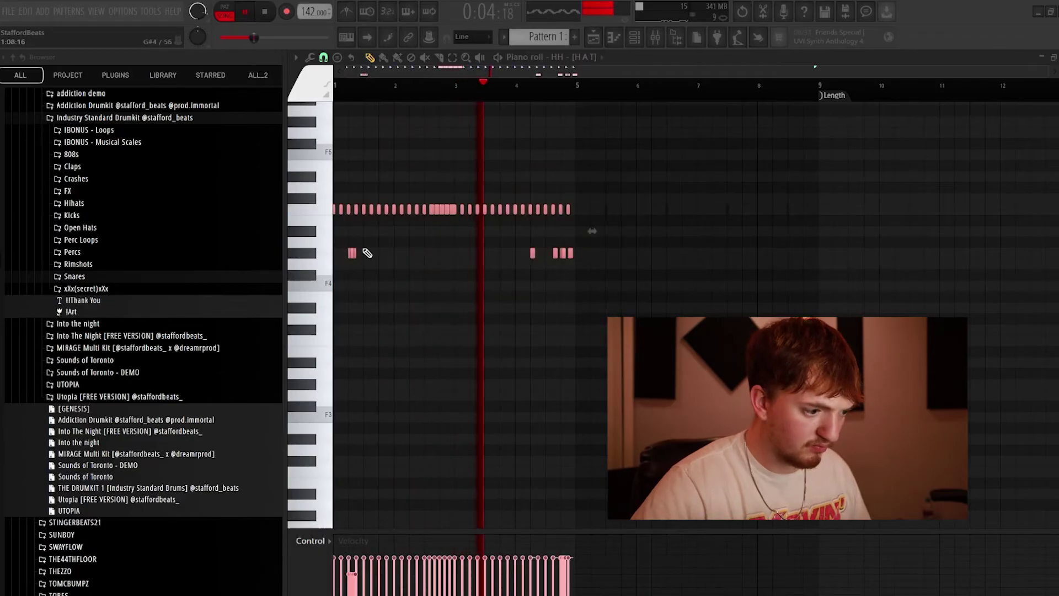
pyautogui.hotkey('ctrl', 'b')
pyautogui.click(611, 273)
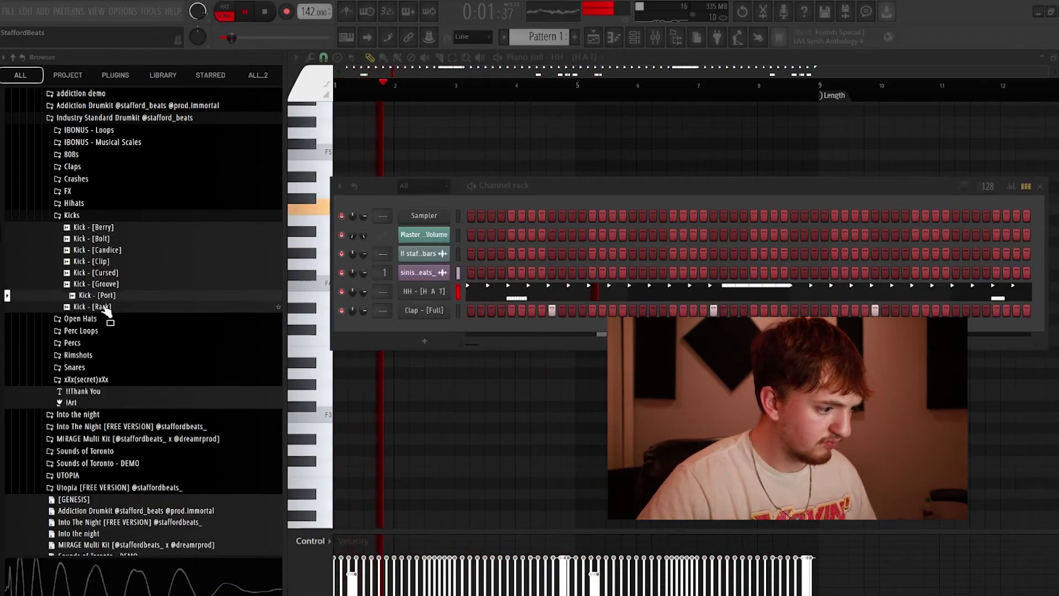
# Step: Add Kick - [Berry] as a channel and draw a syncopated kick pattern over the first two bars
pyautogui.click(107, 227)
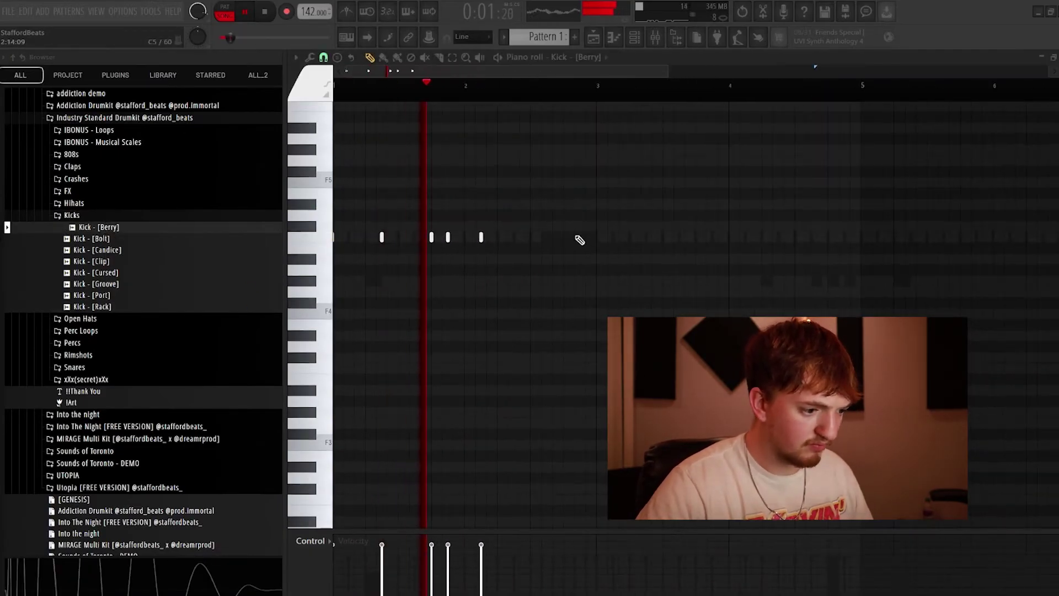
pyautogui.click(501, 237)
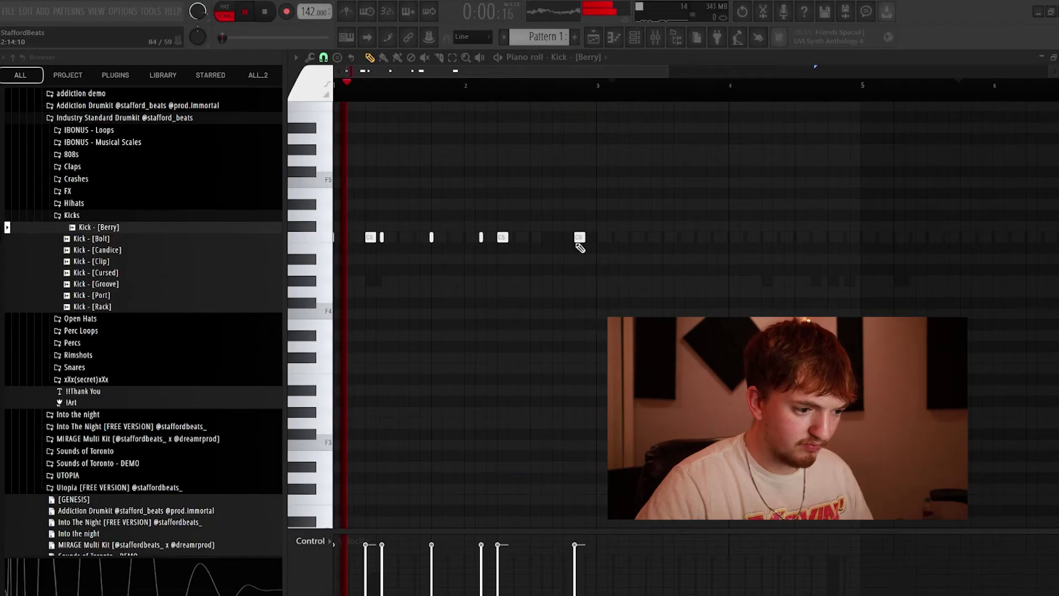
pyautogui.moveTo(578, 240); pyautogui.dragTo(596, 238)
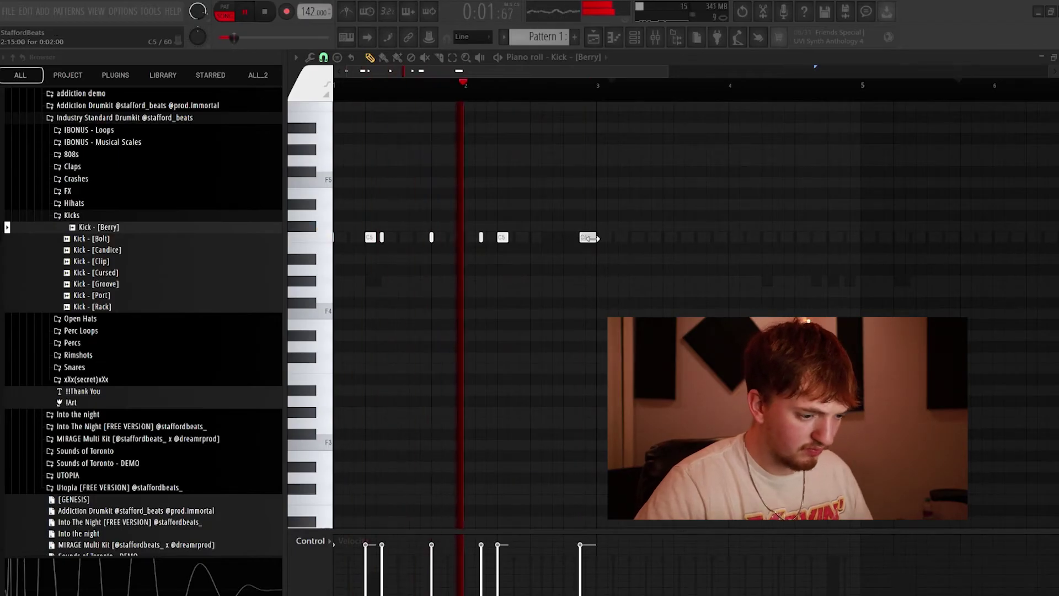
# Step: Duplicate the two-bar kick pattern to four bars, lengthen the last note of bar 4, and duplicate it again to fill eight bars
pyautogui.hotkey('ctrl', 'b')
pyautogui.hotkey('ctrl', 'd')
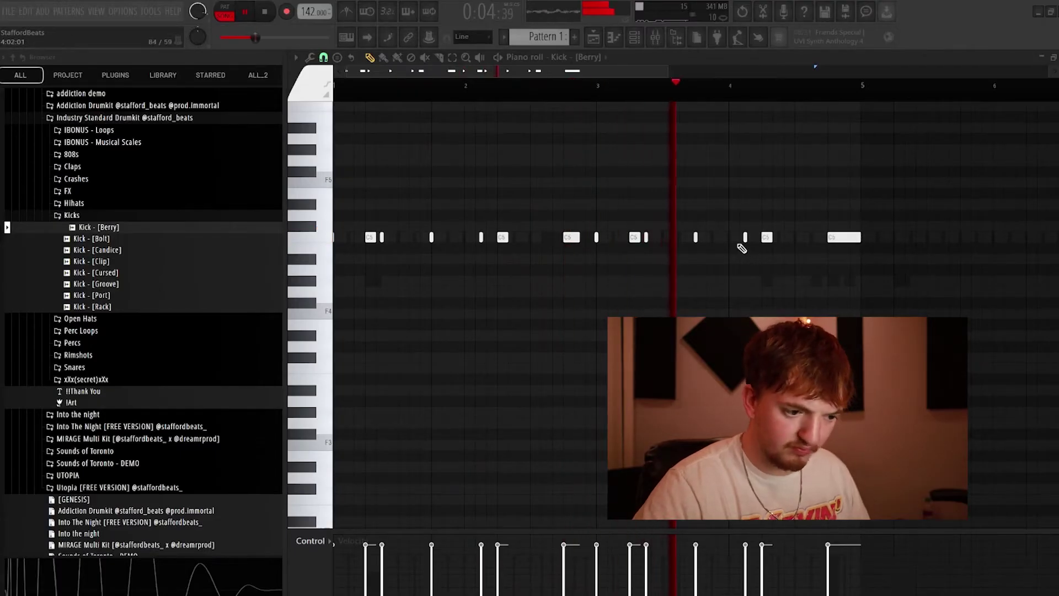
pyautogui.hotkey('ctrl', 'b')
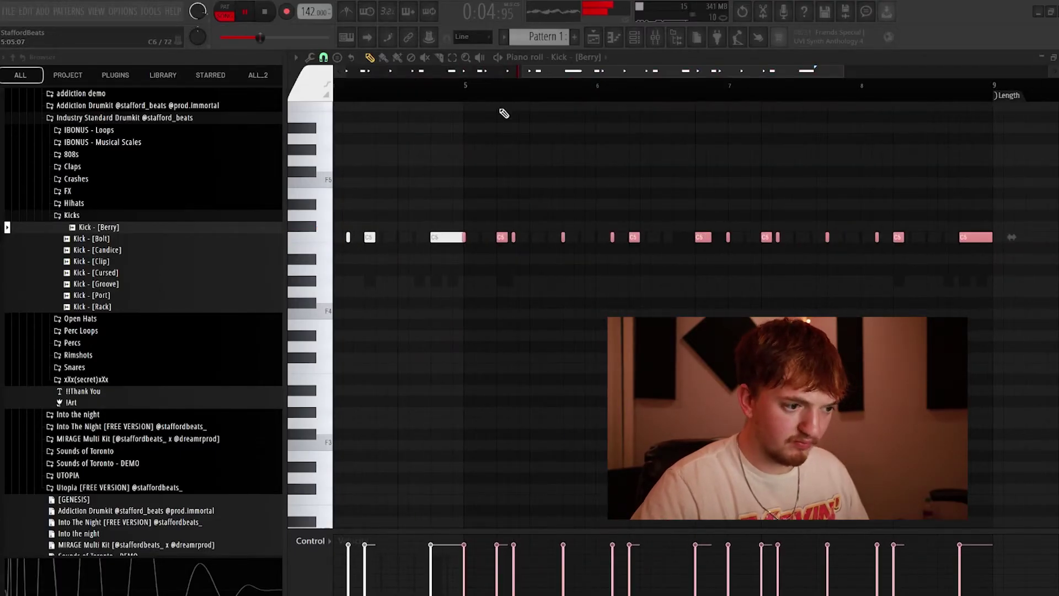
pyautogui.hotkey('ctrl', 'd')
pyautogui.scroll(-2, 522, 125)
pyautogui.scroll(-3, 549, 96)
pyautogui.hotkey('ctrl', 'a')
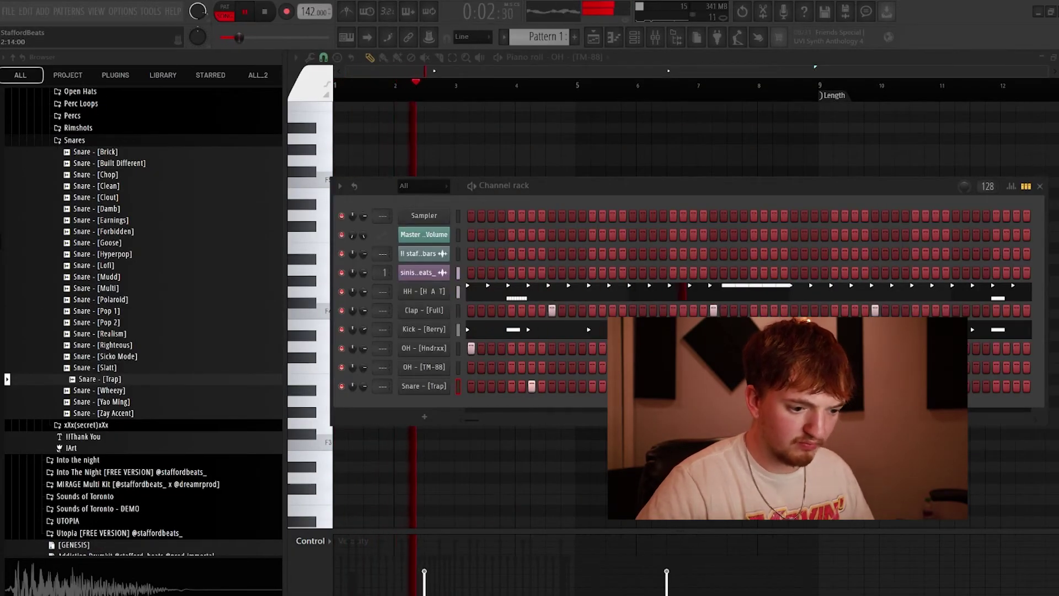
# Step: Try a Snare - [Trap] hit on the first step of the pattern
pyautogui.click(472, 386)
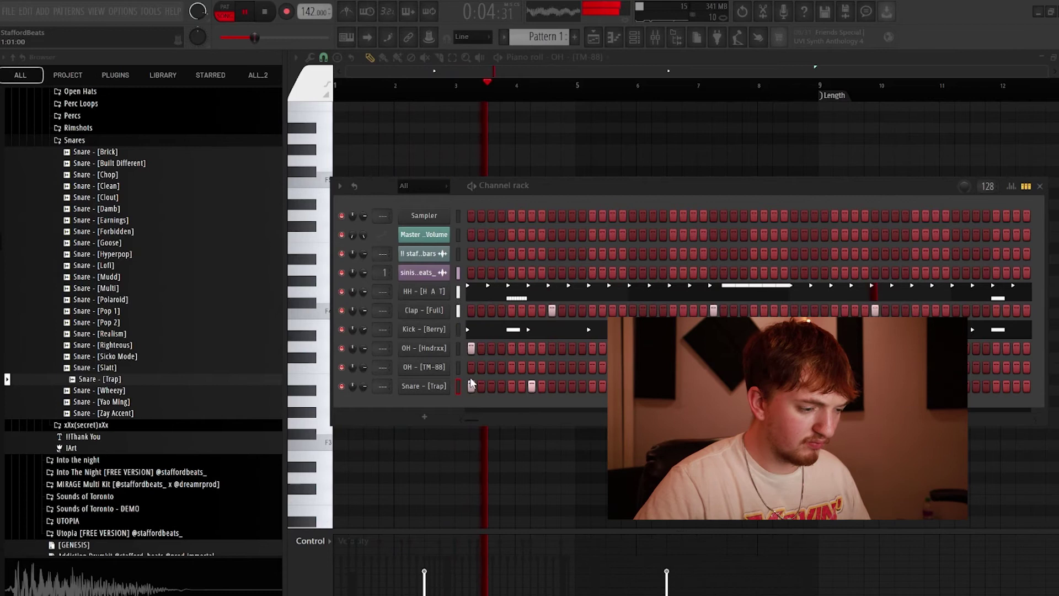
pyautogui.rightClick(465, 385)
pyautogui.click(473, 388)
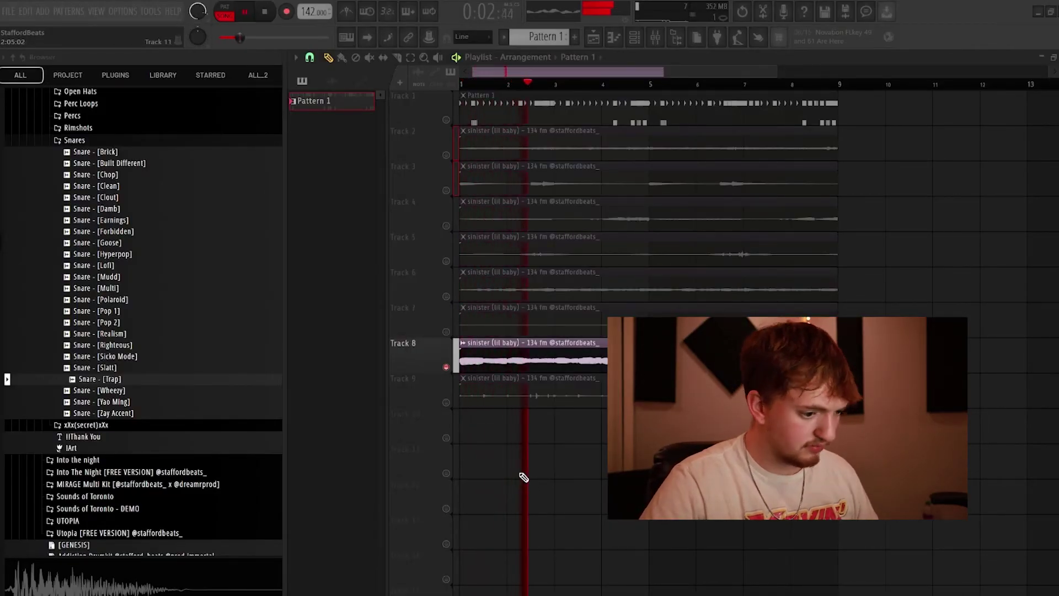
# Step: Stop playback and unmute Pattern 1's playlist track, Track 1
pyautogui.press('space')
pyautogui.click(447, 120)
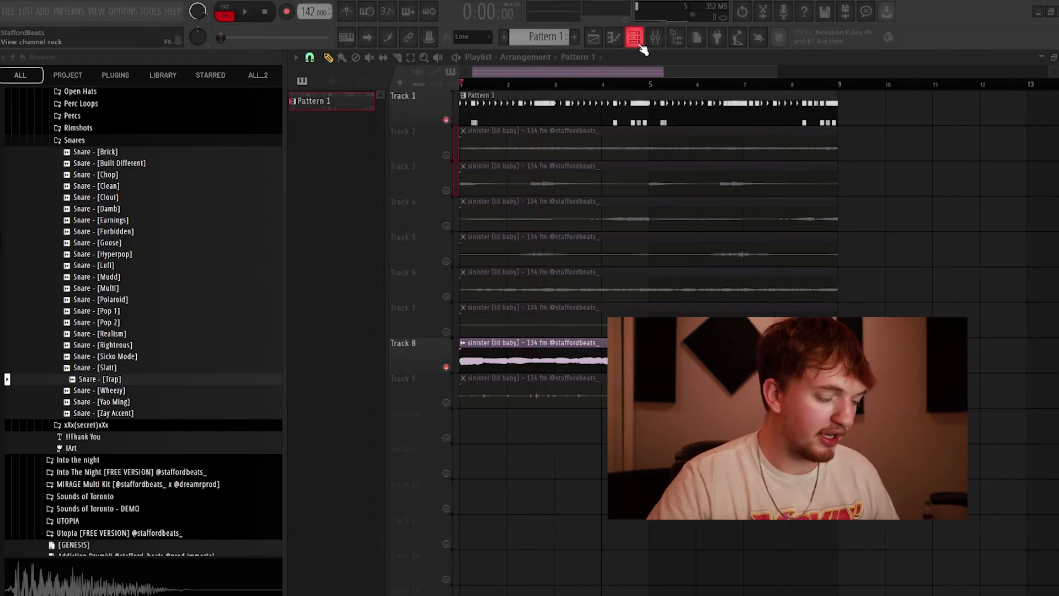
# Step: Show the channel rack below the playlist clips and open the Industry Standard Drumkit's 808s folder
pyautogui.click(637, 42)
pyautogui.scroll(8, 88, 232)
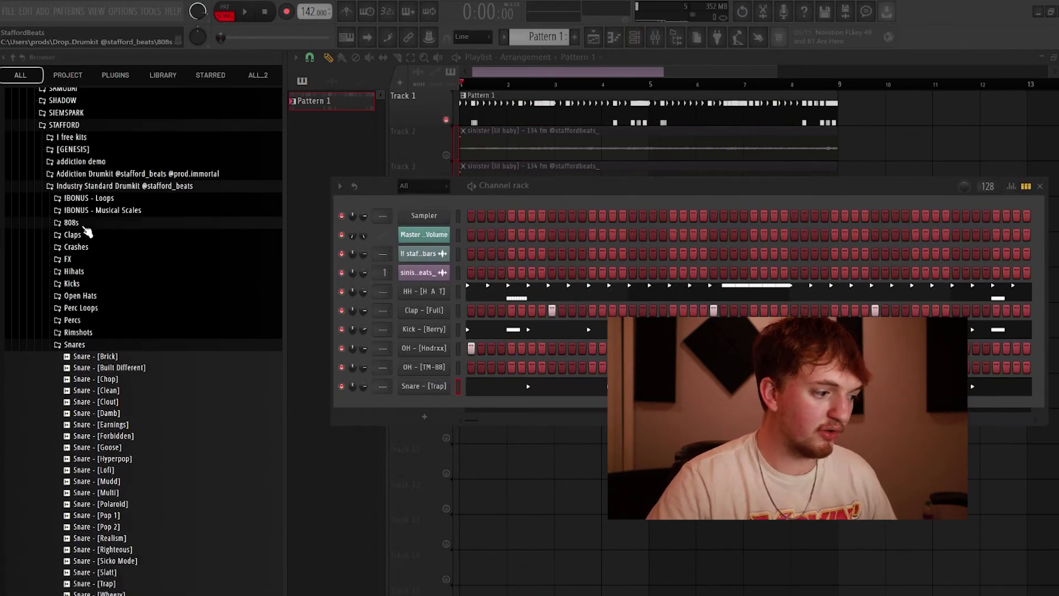
pyautogui.click(83, 223)
pyautogui.moveTo(580, 191); pyautogui.dragTo(579, 397)
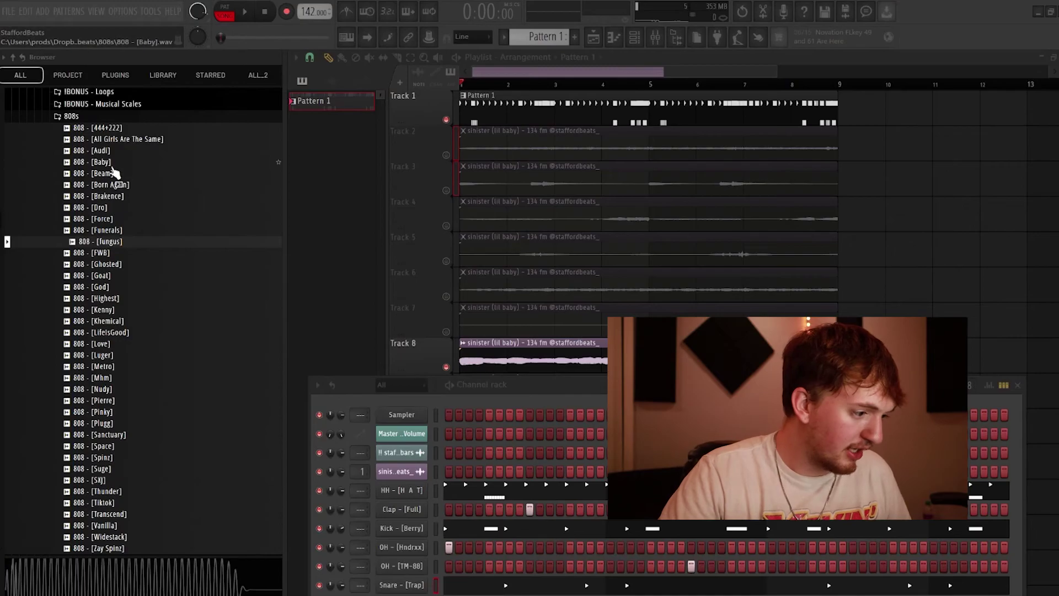
# Step: Audition the kit's 808 samples, including Beam, Dro, Funerals, FWB, God, LifeIsGood, Luger and Metro
pyautogui.click(108, 172)
pyautogui.click(107, 209)
pyautogui.click(105, 230)
pyautogui.click(102, 252)
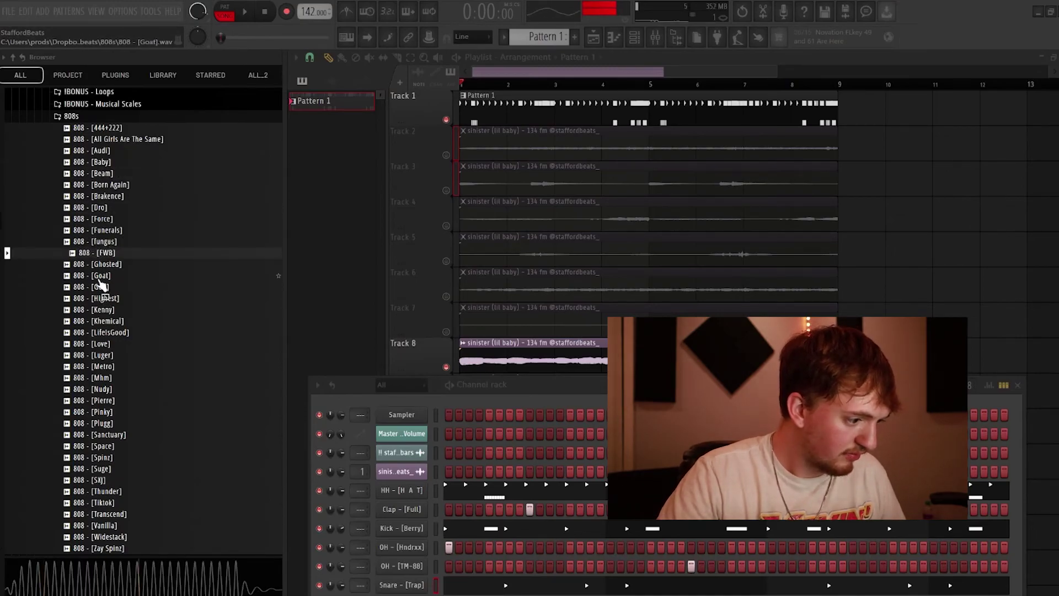
pyautogui.click(105, 287)
pyautogui.click(95, 332)
pyautogui.click(100, 355)
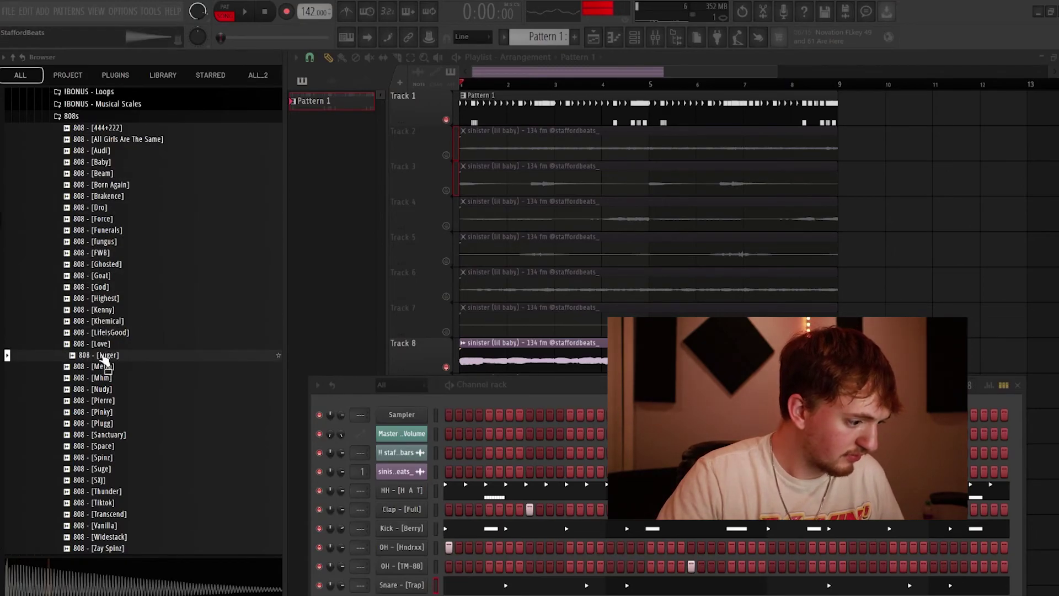
pyautogui.scroll(-2, 99, 357)
pyautogui.click(85, 300)
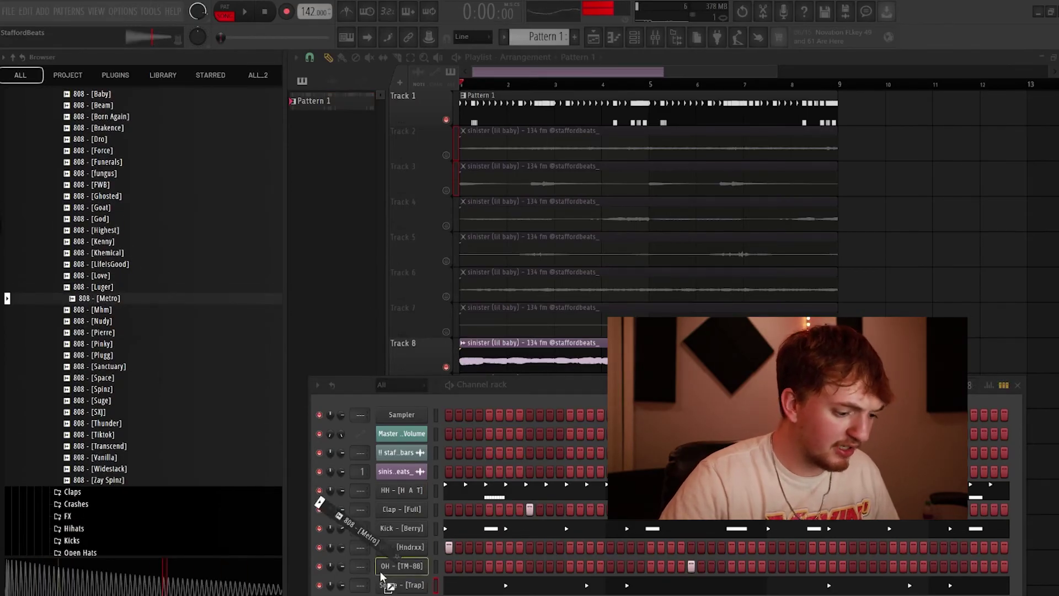
# Step: Add 808 - [Metro] as a looped channel and set its volume envelope to 100% hold, minimum attack and 0% sustain
pyautogui.moveTo(100, 299); pyautogui.dragTo(402, 415)
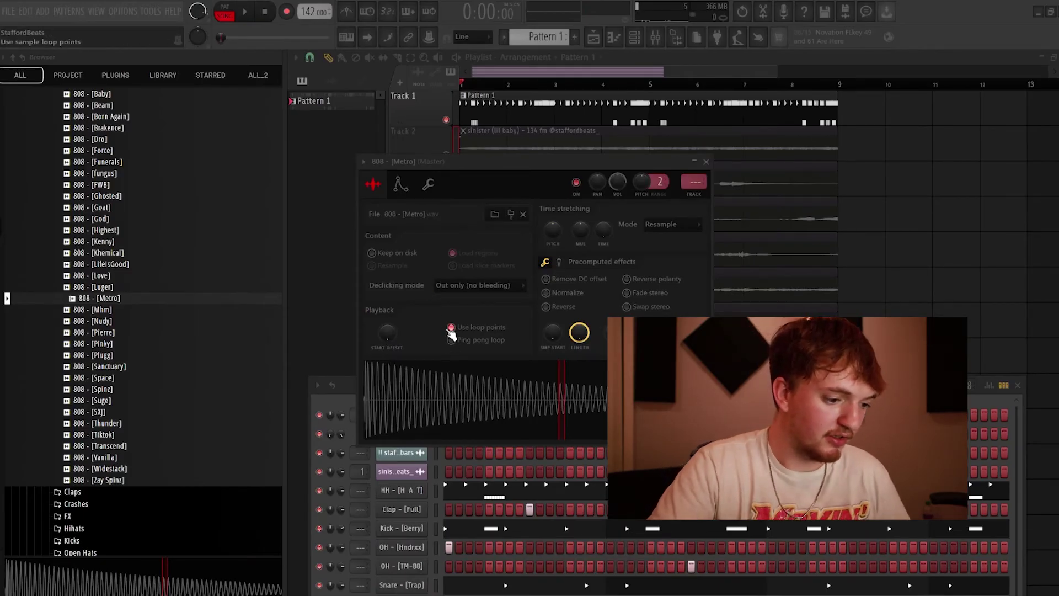
pyautogui.click(401, 184)
pyautogui.moveTo(418, 308); pyautogui.dragTo(418, 264)
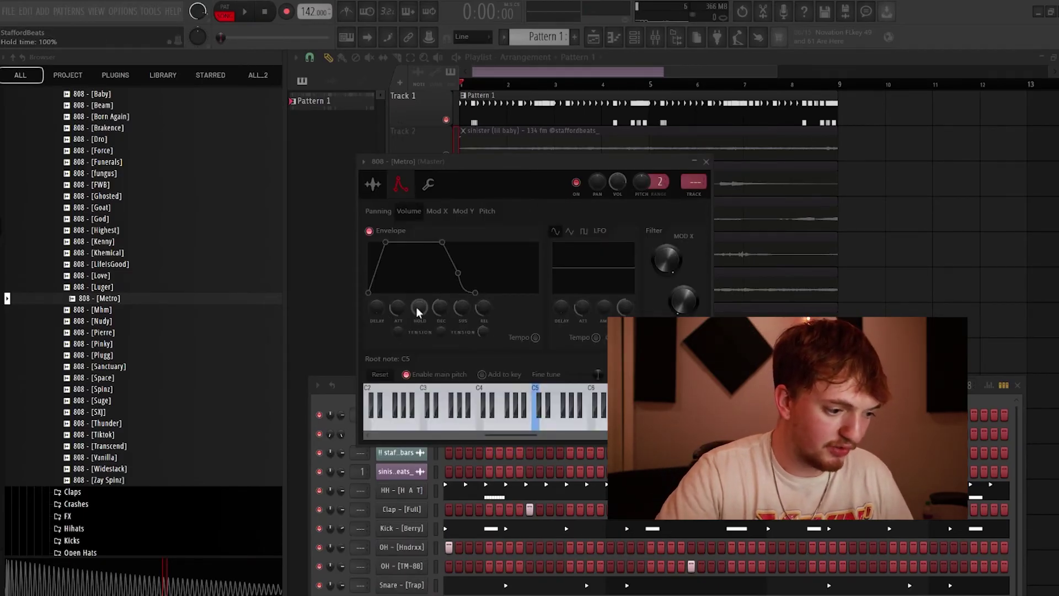
pyautogui.moveTo(403, 301); pyautogui.dragTo(408, 311)
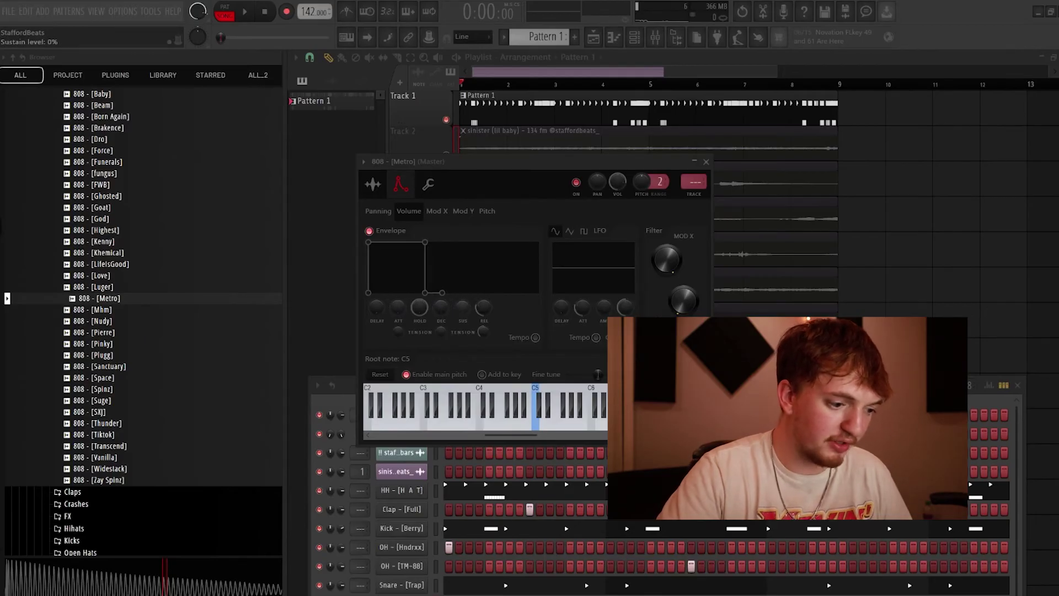
pyautogui.click(373, 184)
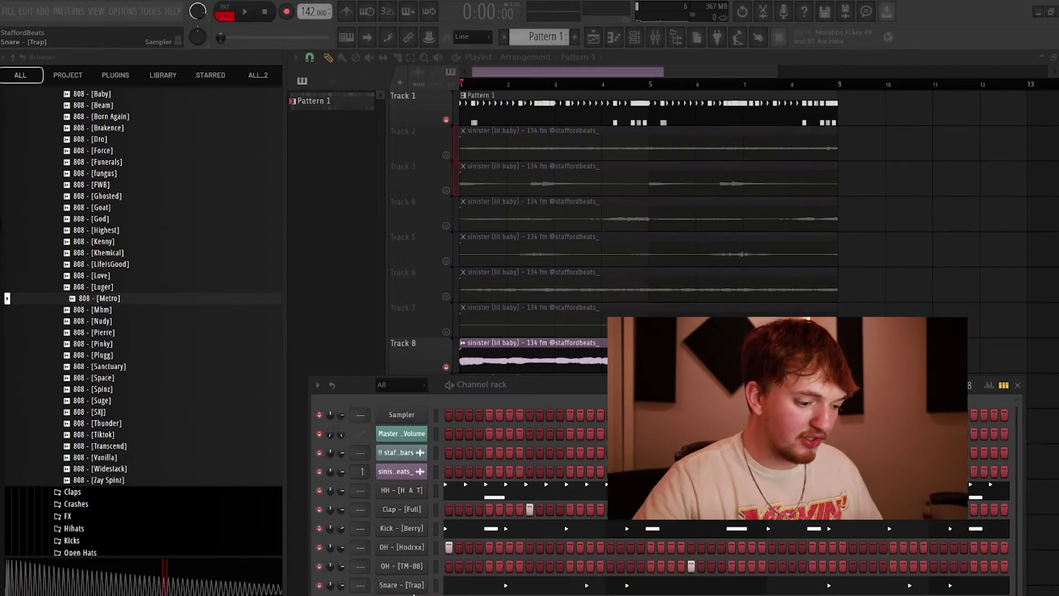
# Step: Open the 808 - [Metro] channel's piano roll and draw an F#7 note about one and a quarter bars long at bar 1
pyautogui.rightClick(418, 588)
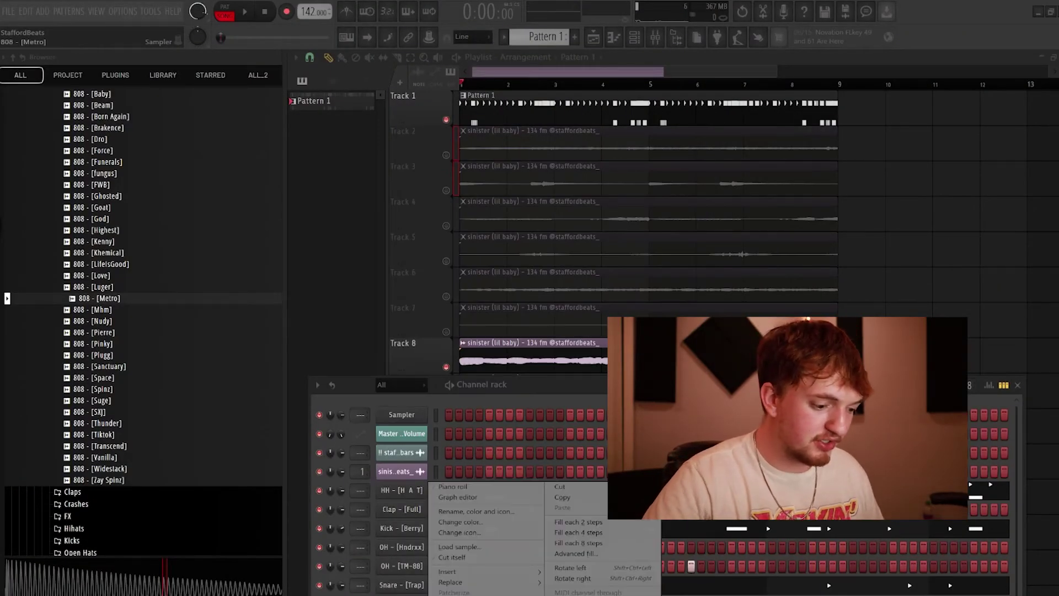
pyautogui.click(444, 487)
pyautogui.scroll(4, 491, 230)
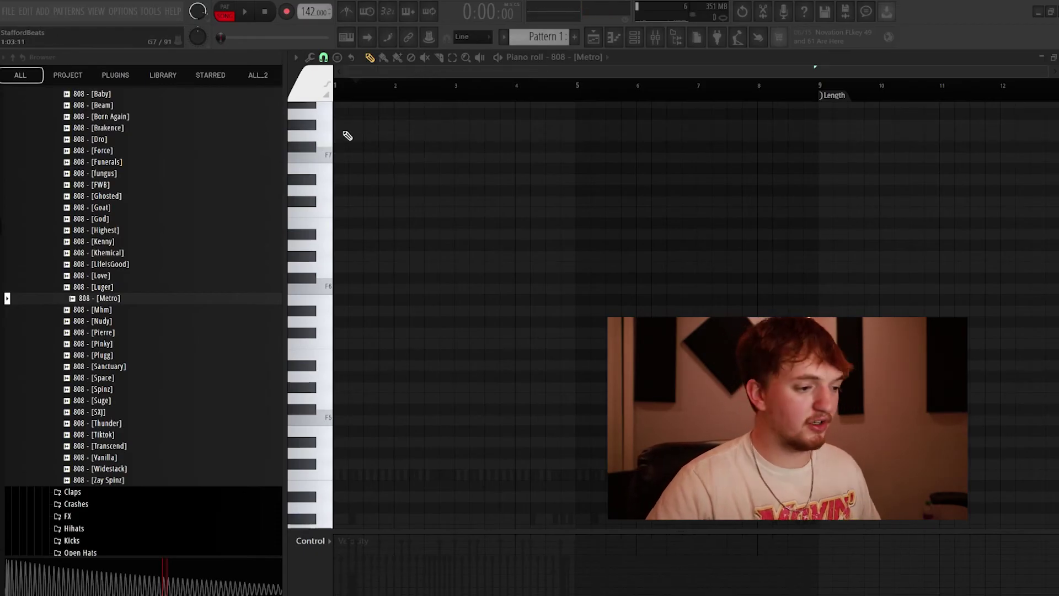
pyautogui.press('space')
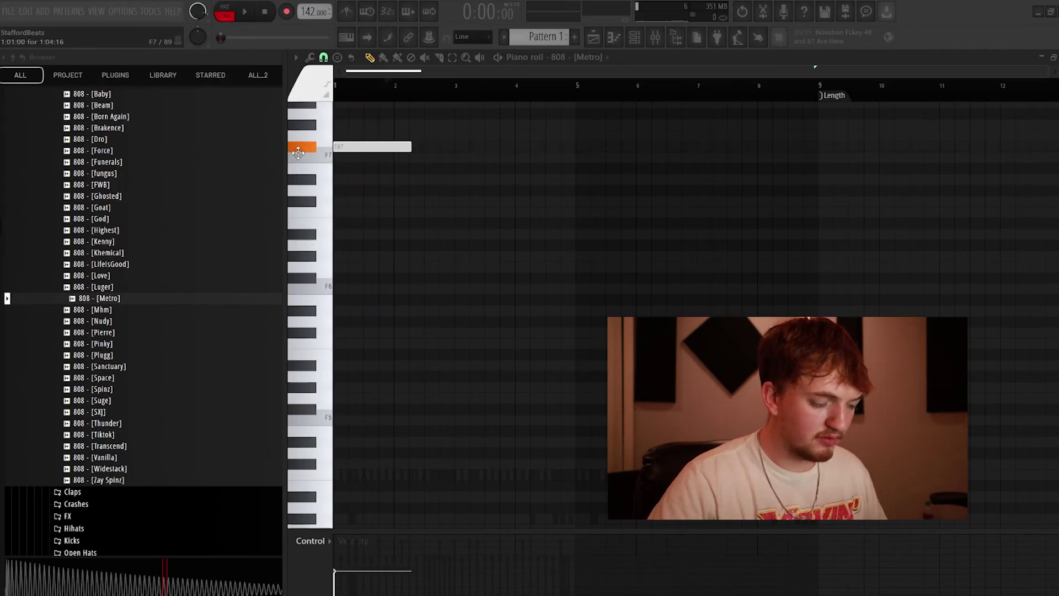
# Step: Unsolo Track 8 in the playlist, leave only its melody clip muted, and show the channel rack
pyautogui.press('space')
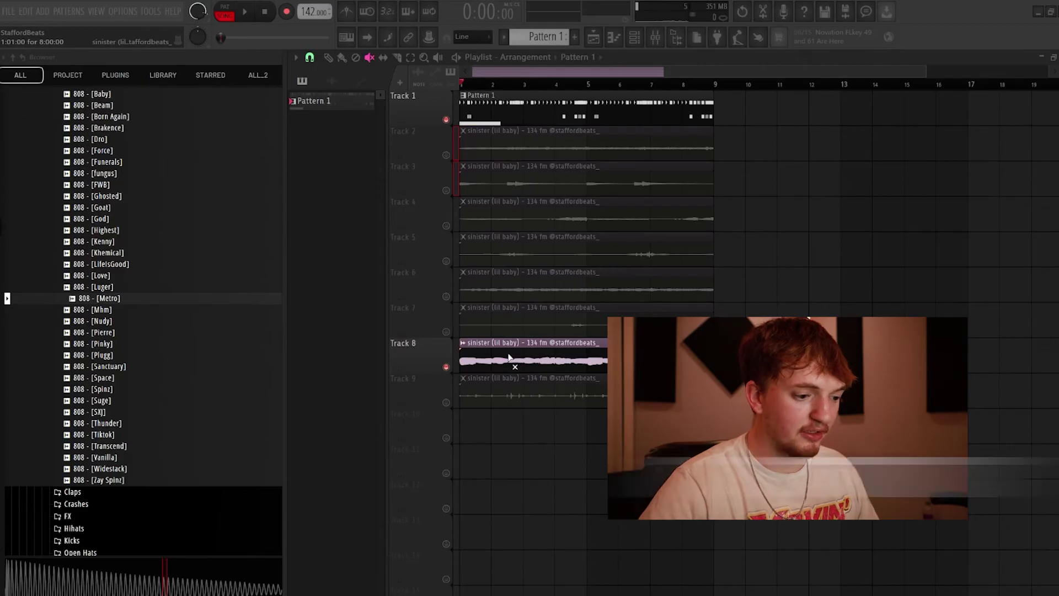
pyautogui.rightClick(445, 367)
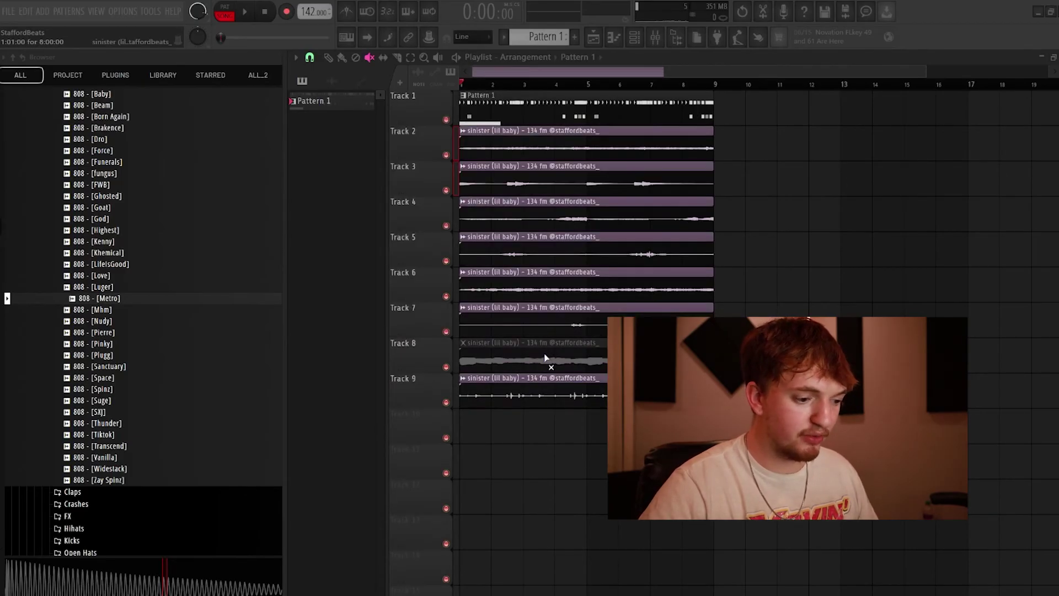
pyautogui.click(636, 37)
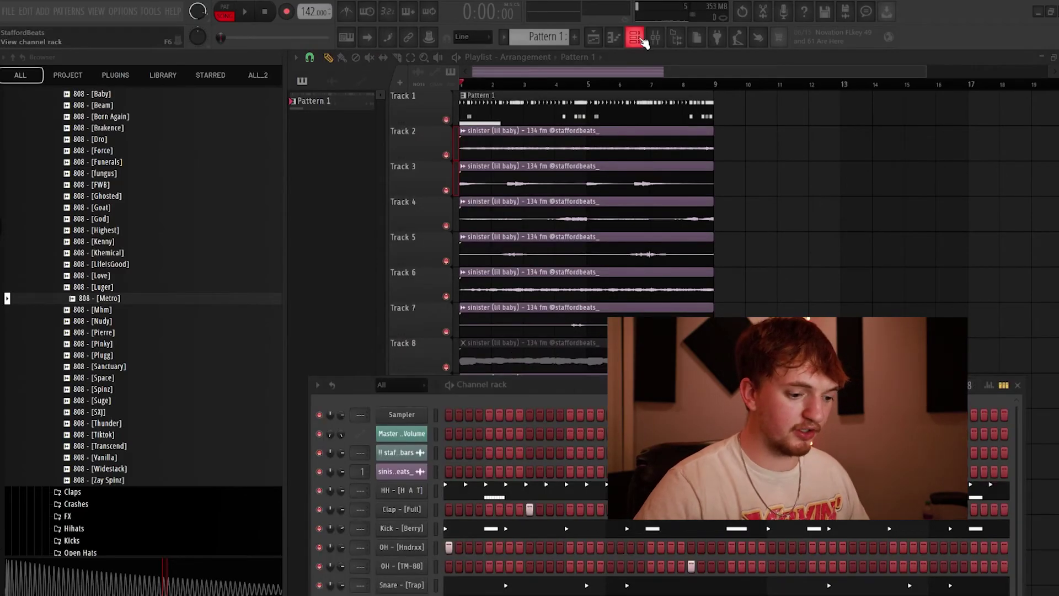
# Step: Fill the 808 pattern to bar 9 with F#5 notes, including three short hits before bars 3 and 7, raising the first trio to G#5
pyautogui.press('space')
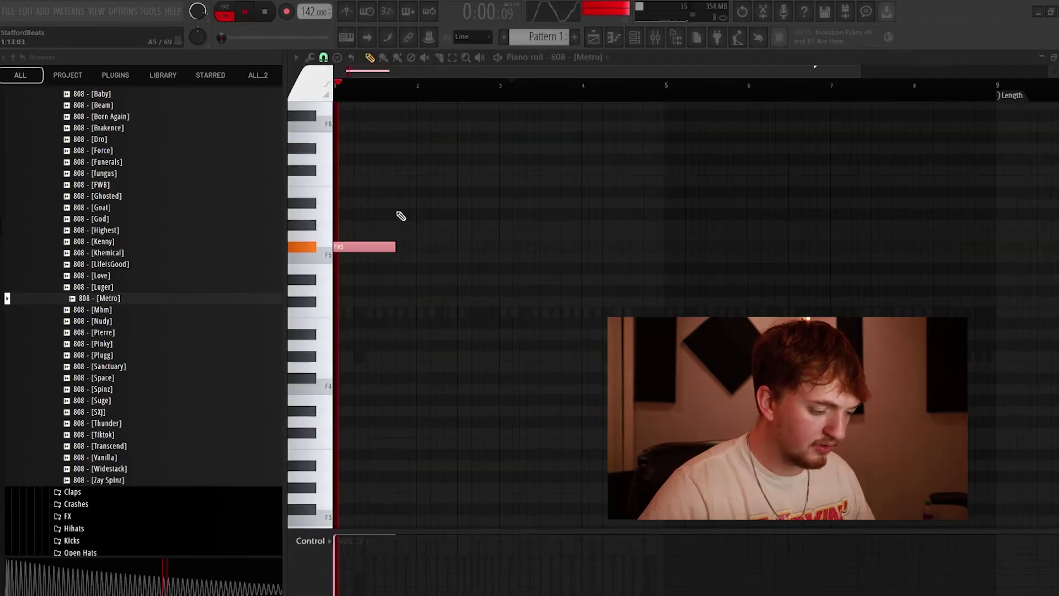
pyautogui.click(400, 246)
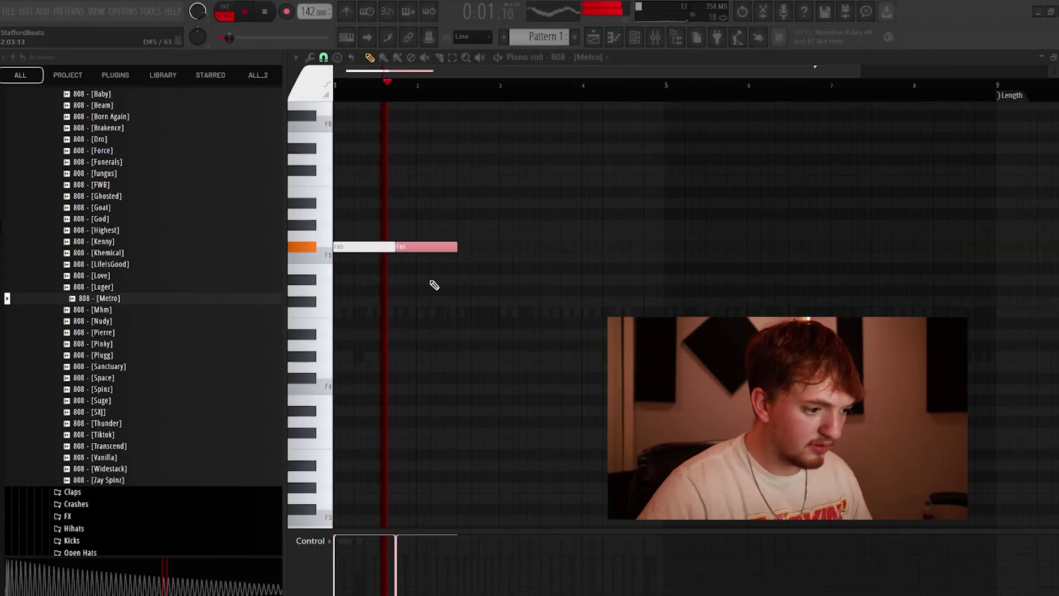
pyautogui.click(479, 248)
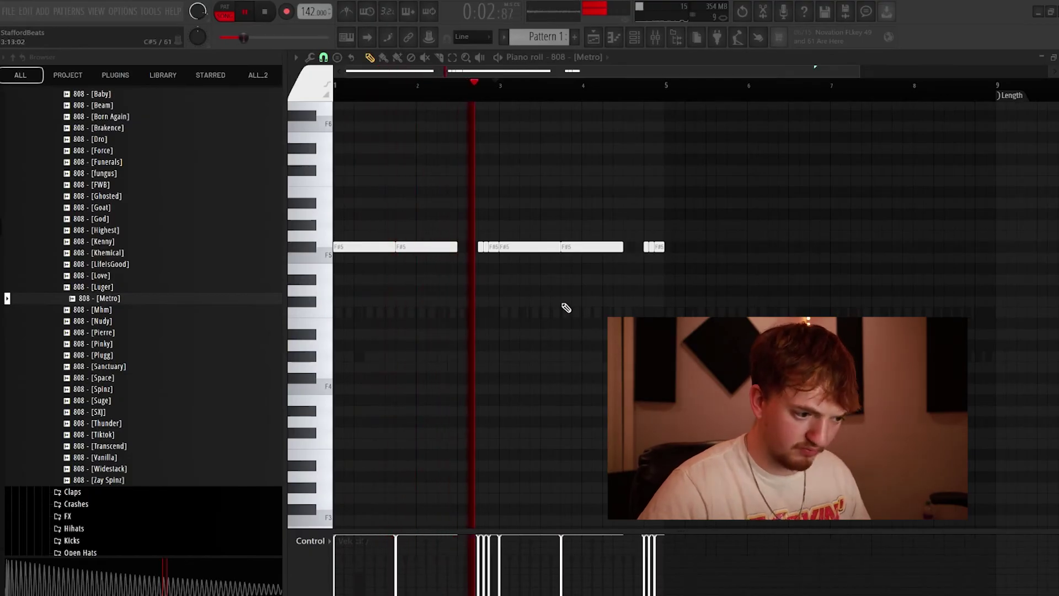
pyautogui.scroll(3, 634, 298)
pyautogui.scroll(-1, 631, 301)
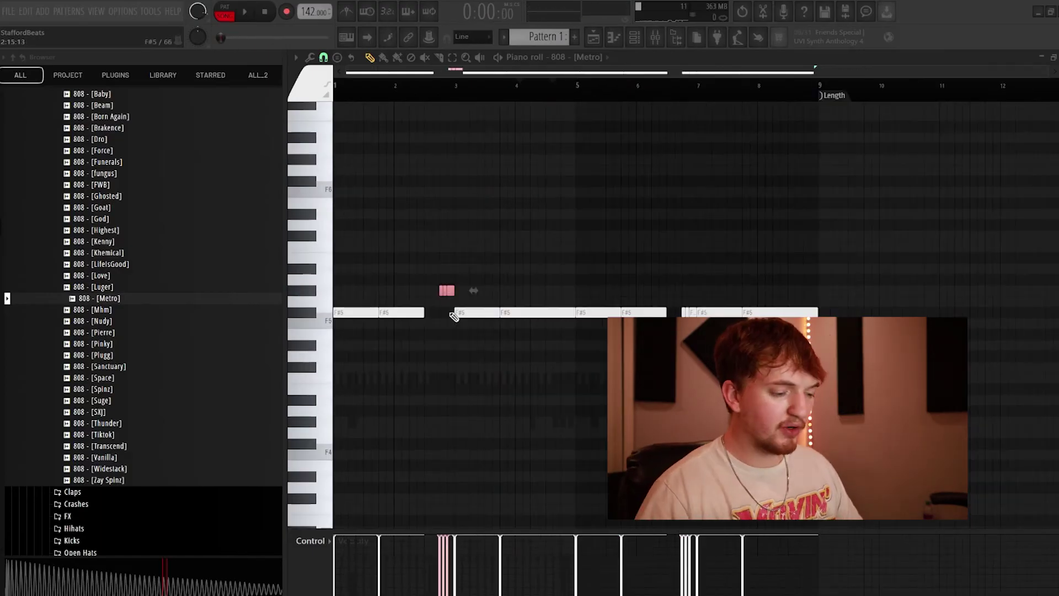
# Step: Raise the three short 808 notes just before bar 7 to G#5 and return to the Draw tool
pyautogui.scroll(3, 419, 89)
pyautogui.moveTo(459, 187); pyautogui.dragTo(585, 204)
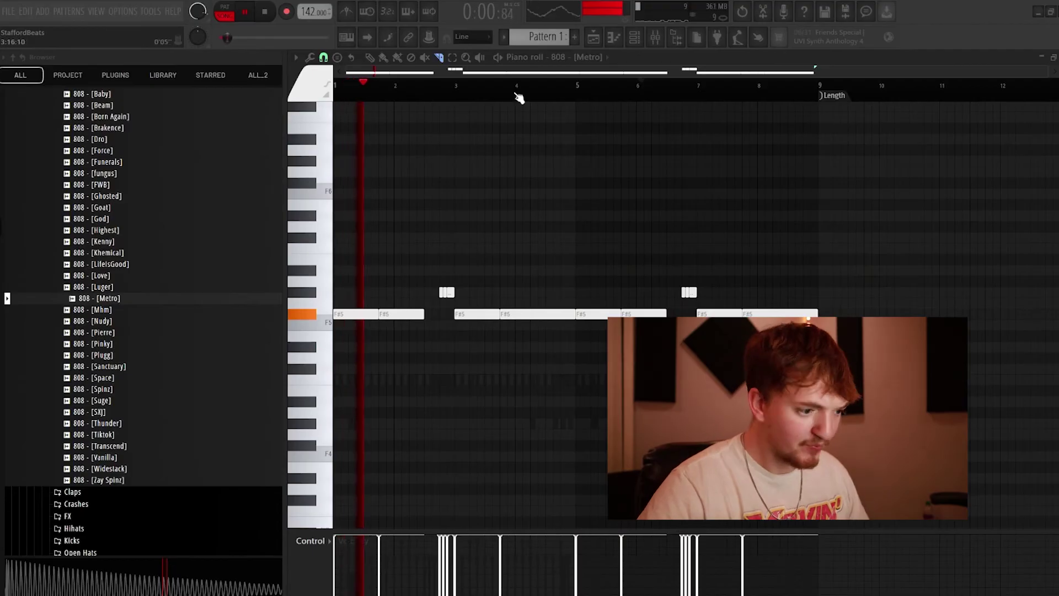
pyautogui.press('p')
pyautogui.moveTo(491, 201); pyautogui.dragTo(409, 198)
pyautogui.moveTo(475, 229); pyautogui.dragTo(556, 211)
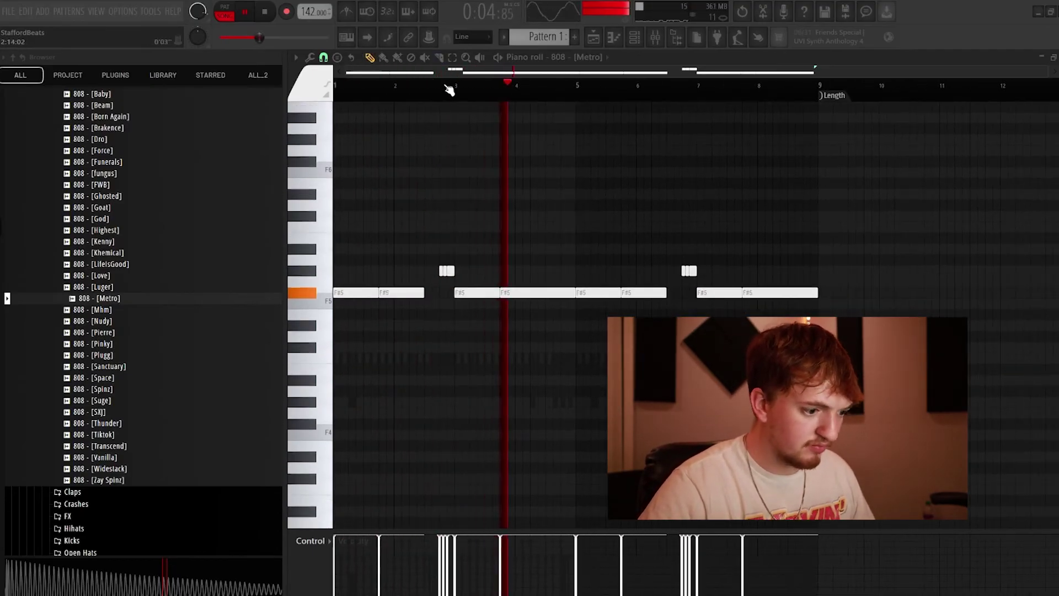
pyautogui.scroll(4, 448, 91)
pyautogui.moveTo(457, 164); pyautogui.dragTo(579, 165)
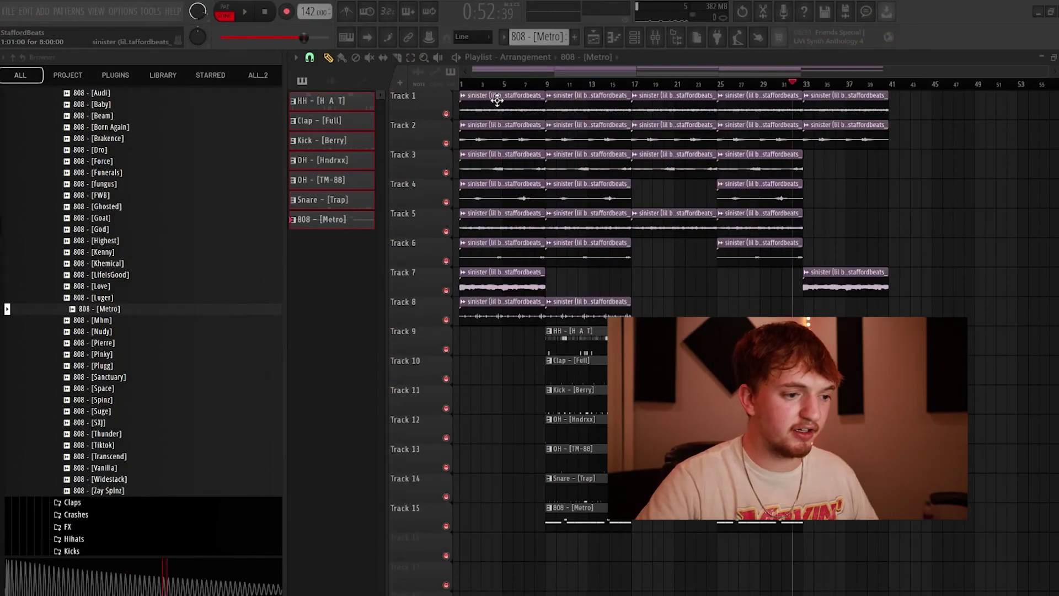
# Step: Review the arrangement's sections by selecting the playlist clips in bars 1–9, 9–17, 17–33 and 33–41 in turn
pyautogui.moveTo(497, 101); pyautogui.dragTo(478, 411)
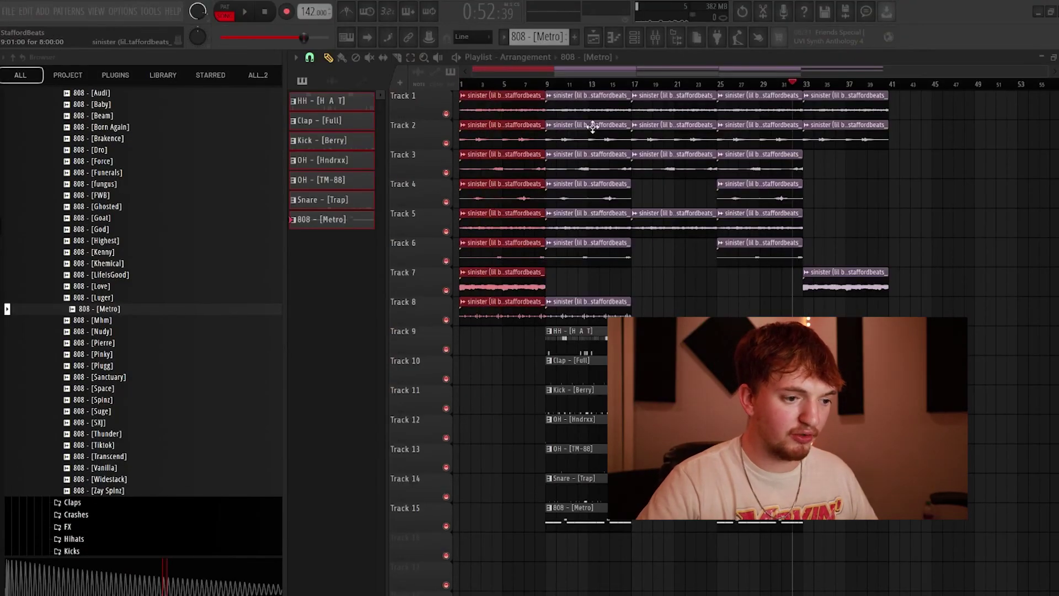
pyautogui.moveTo(579, 107); pyautogui.dragTo(563, 391)
pyautogui.moveTo(668, 103); pyautogui.dragTo(782, 533)
pyautogui.moveTo(880, 497); pyautogui.dragTo(825, 110)
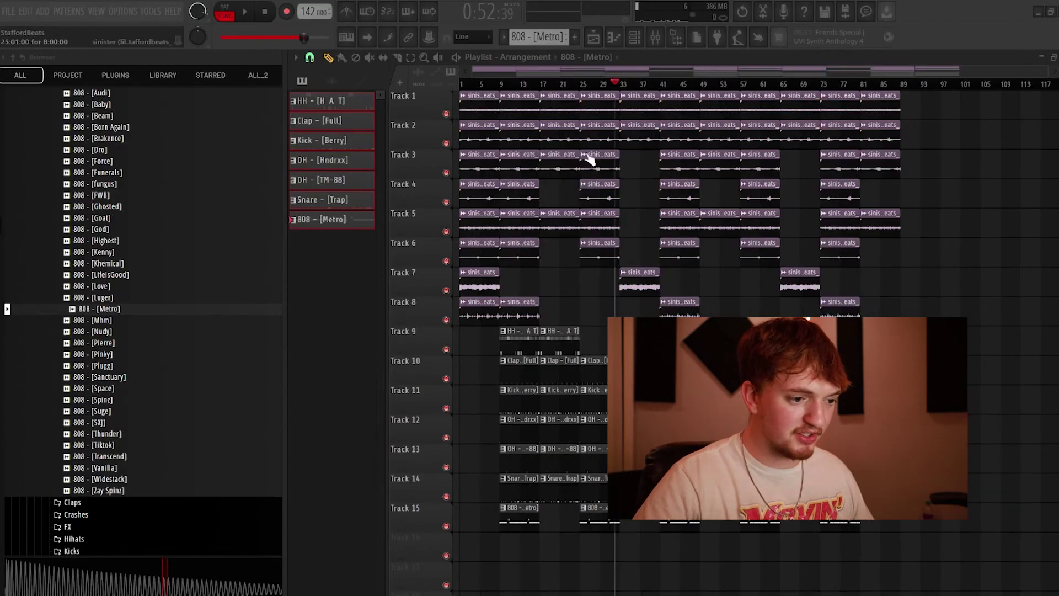